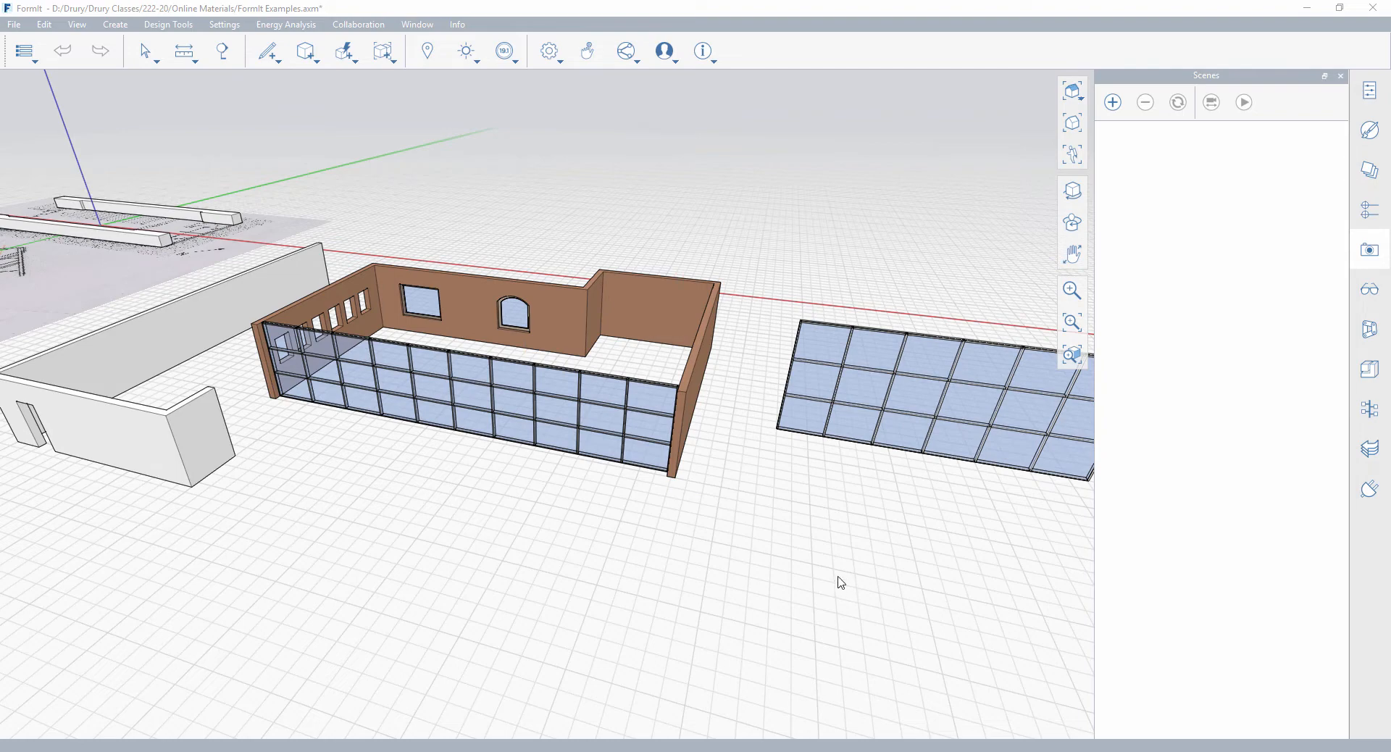
Open the project location settings and close them without setting a location.
right_click_drag(828, 564, 585, 542)
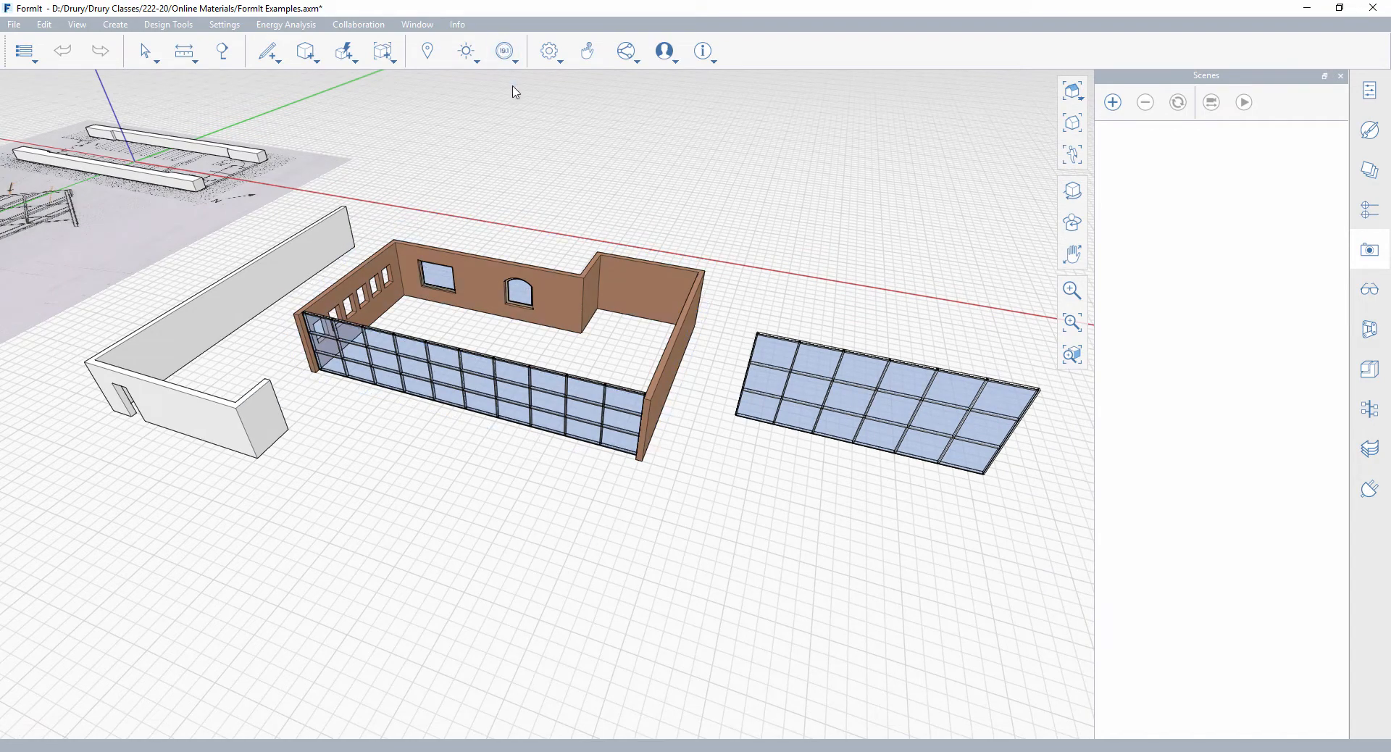
left_click(475, 61)
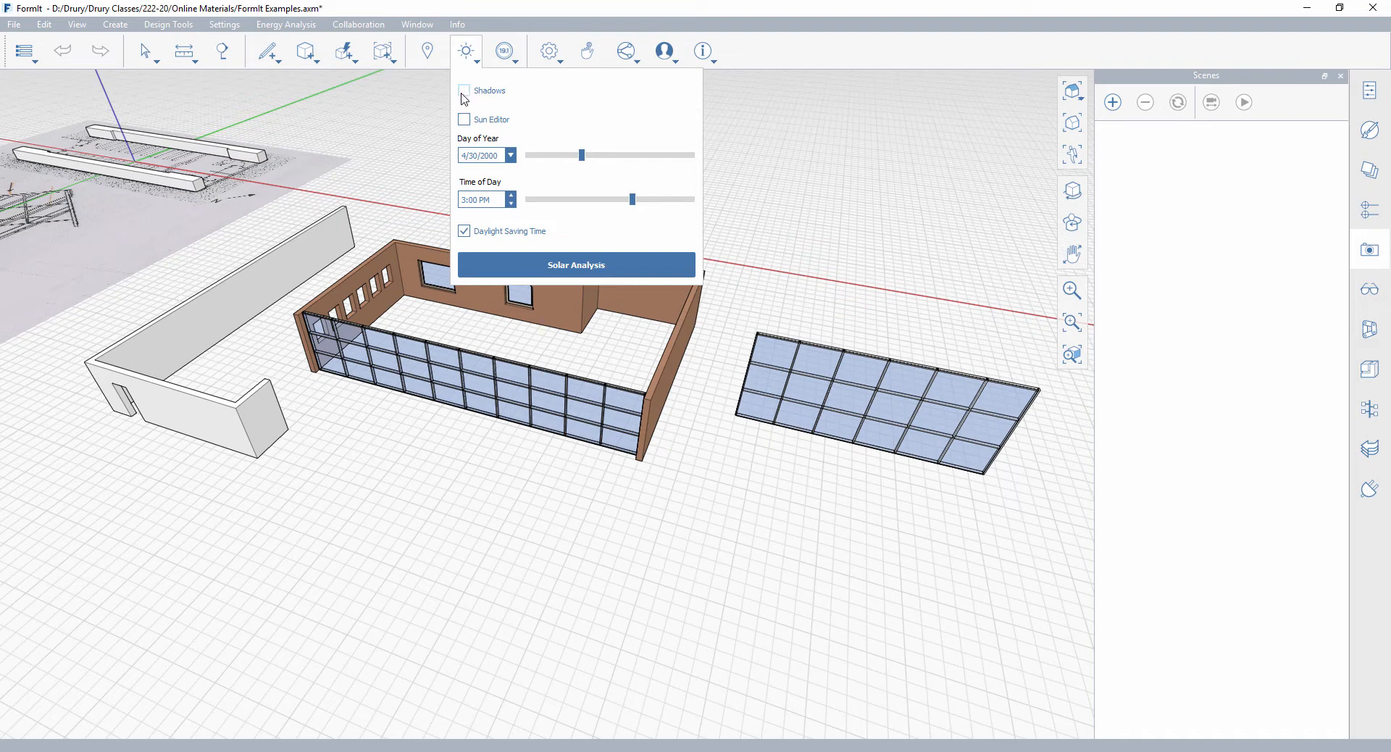
left_click(428, 53)
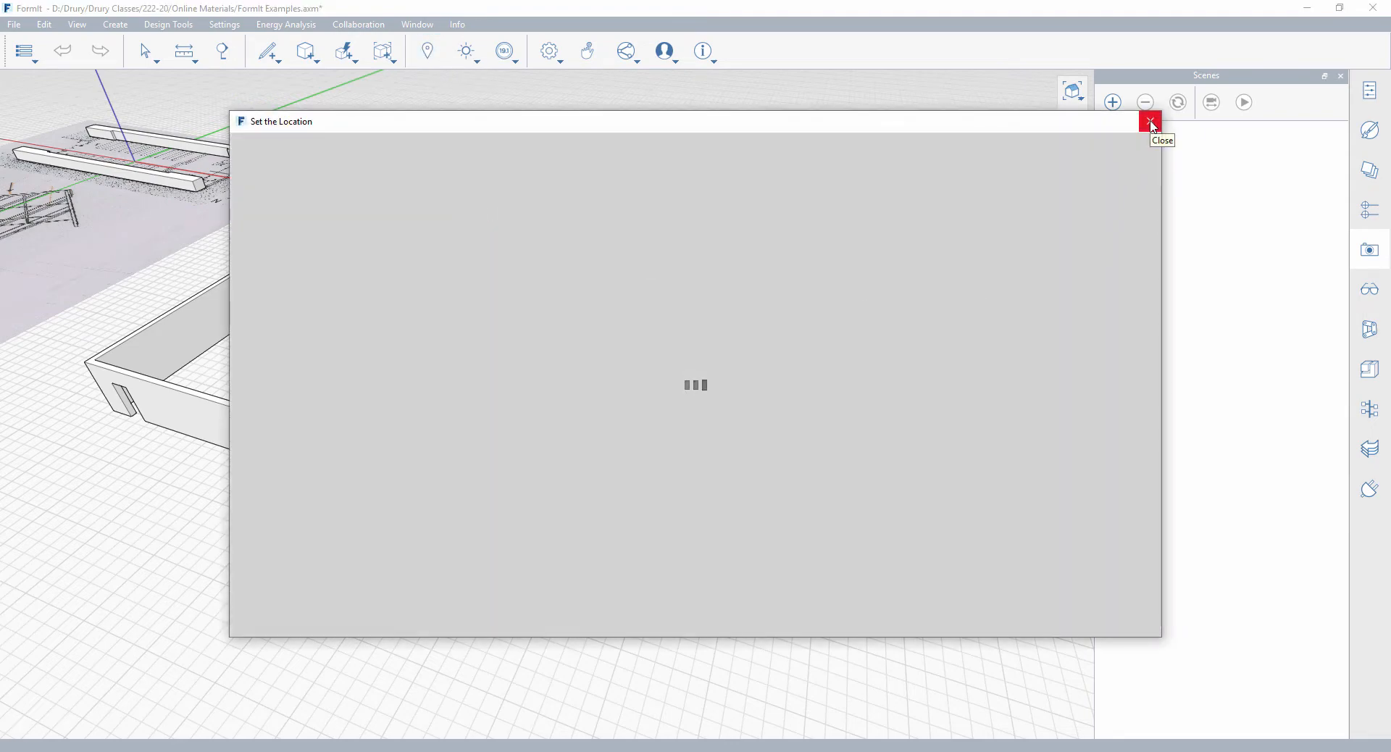
left_click(1151, 122)
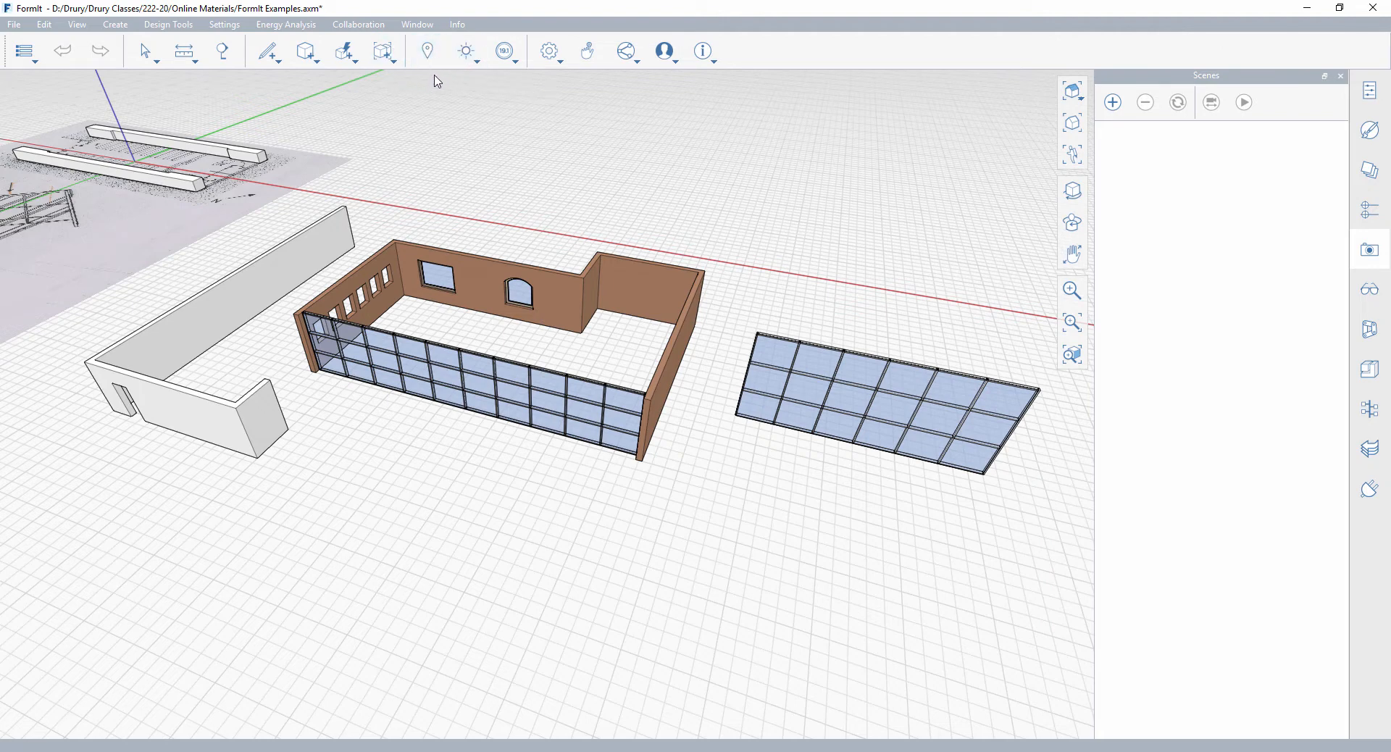
Turn on sun shadows for the model and set the day of year to 4/13/2000.
left_click(467, 53)
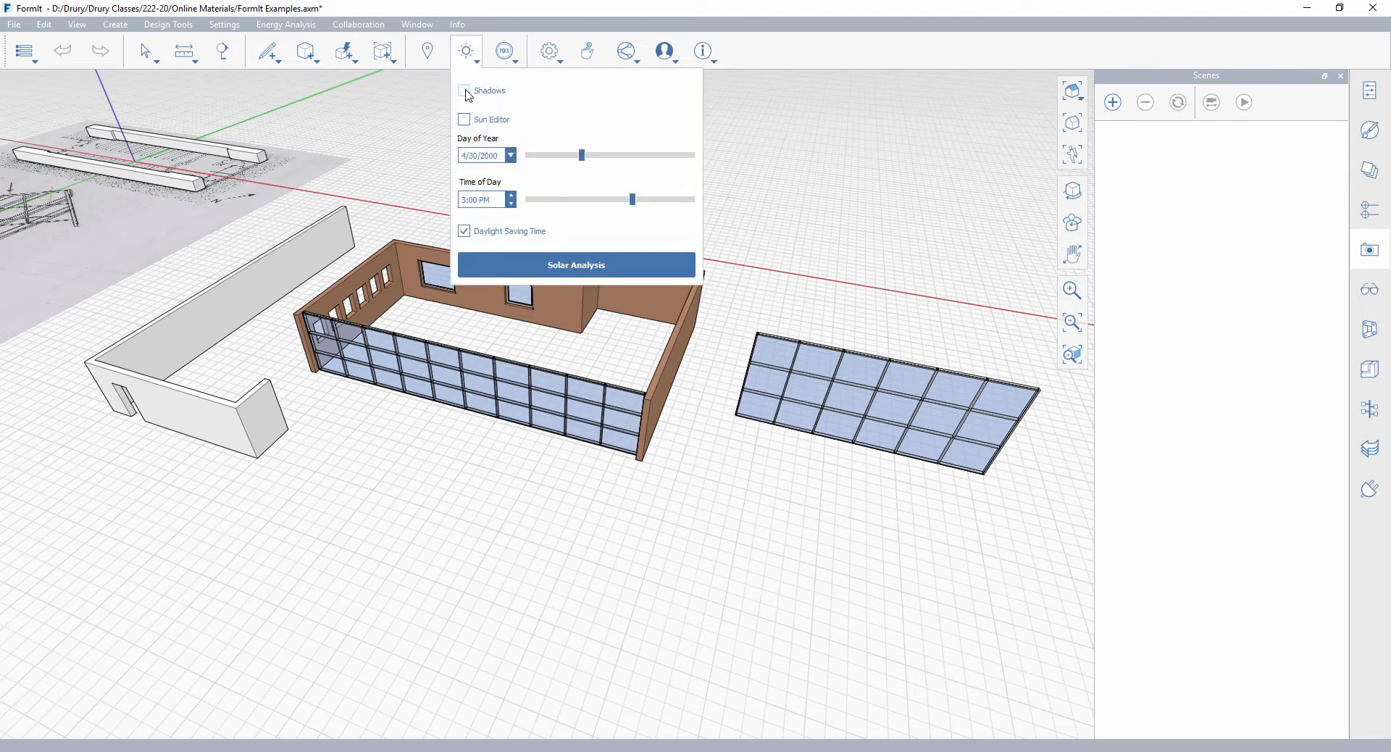
left_click(464, 91)
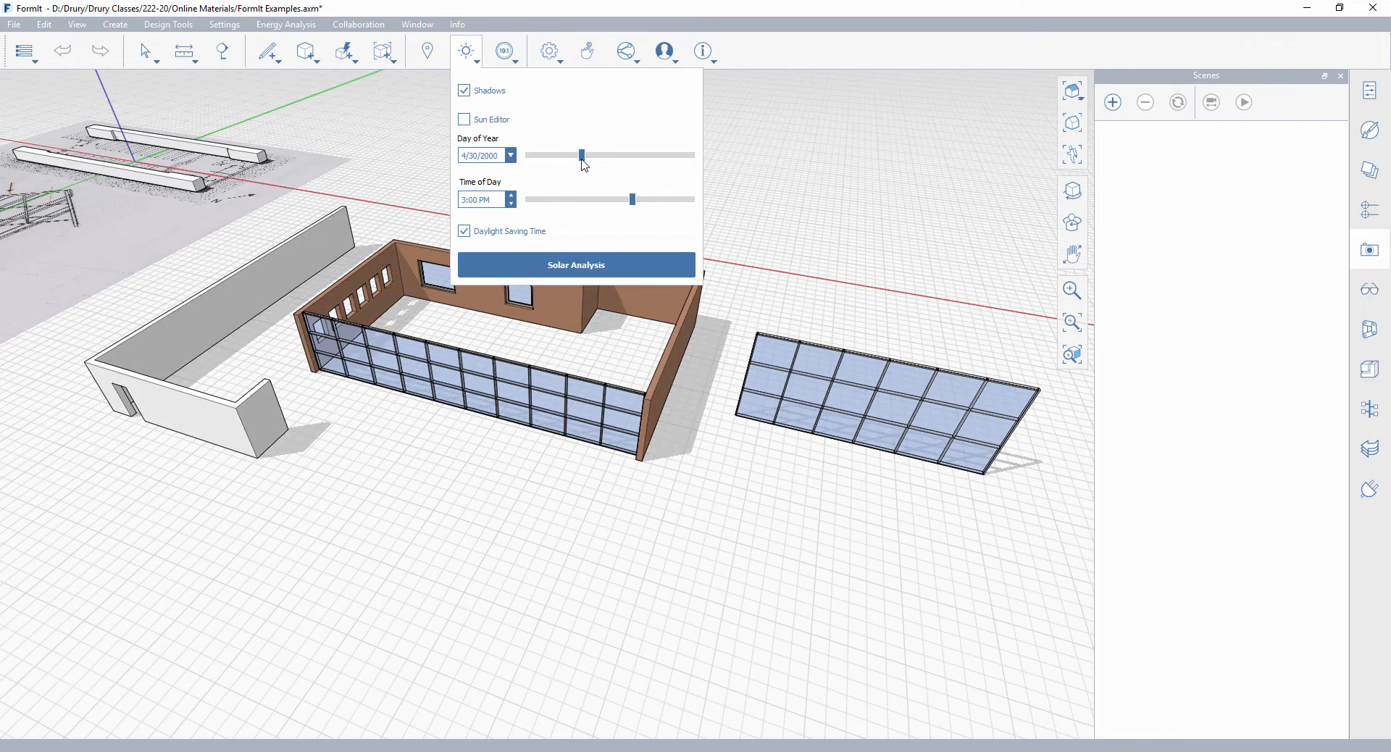
left_click_drag(577, 156, 635, 215)
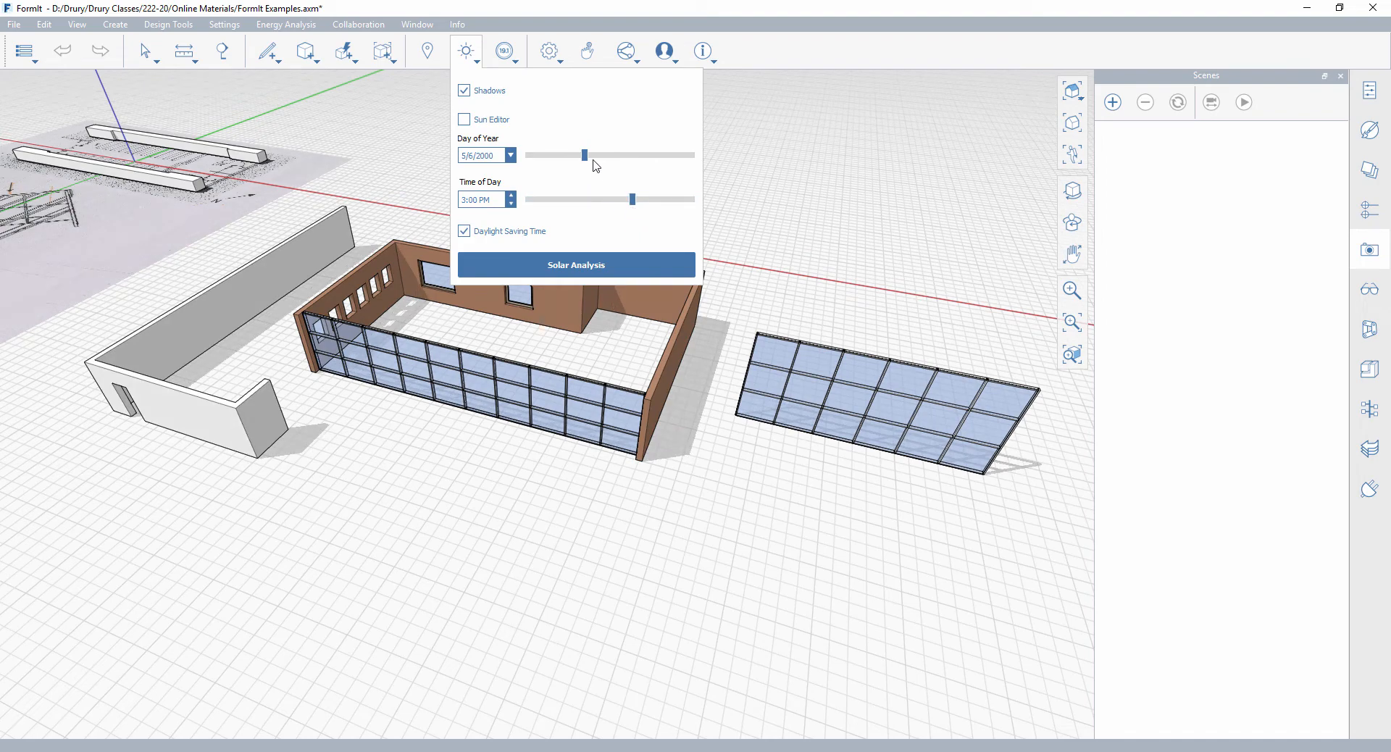
left_click_drag(585, 157, 578, 166)
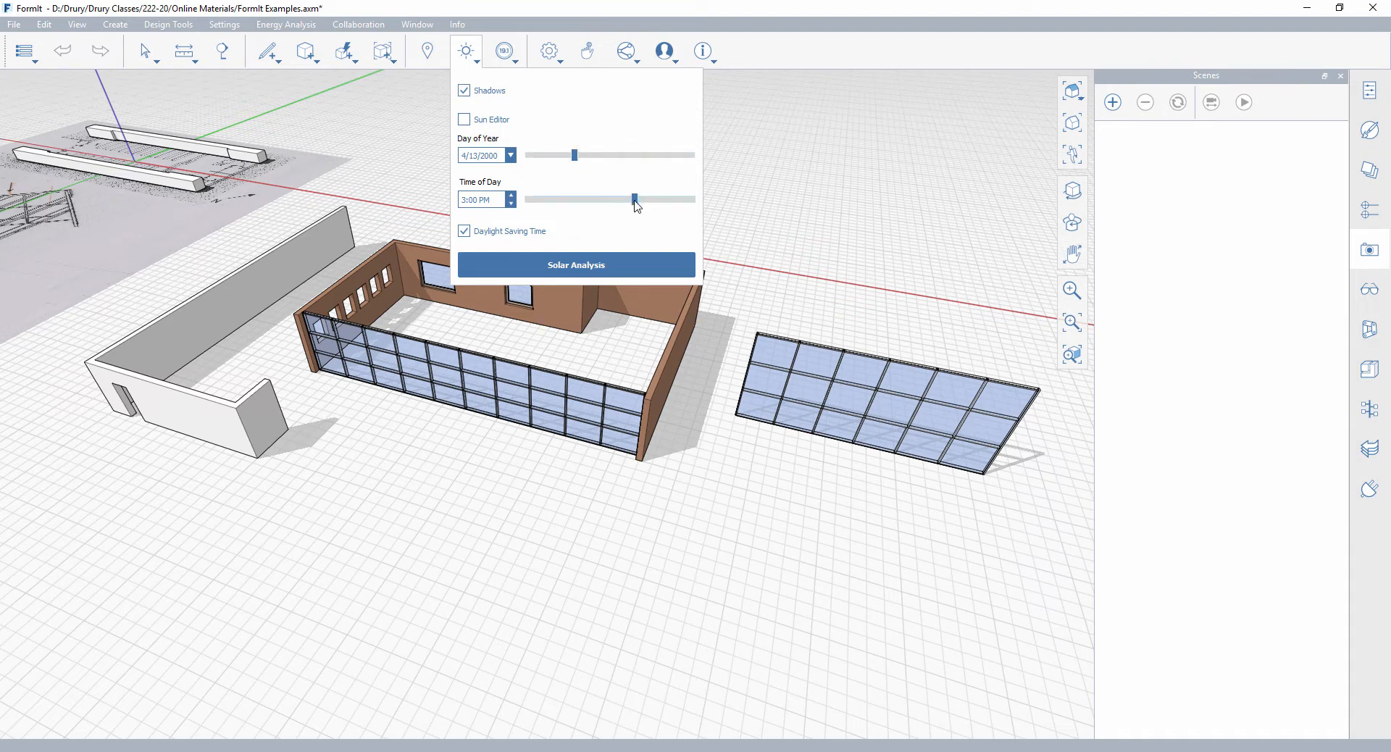
left_click_drag(636, 205, 638, 208)
left_click(468, 53)
left_click(470, 52)
left_click(474, 51)
left_click(475, 51)
Show the visual style settings for surfaces and switch the shadows off and back on.
left_click(1376, 289)
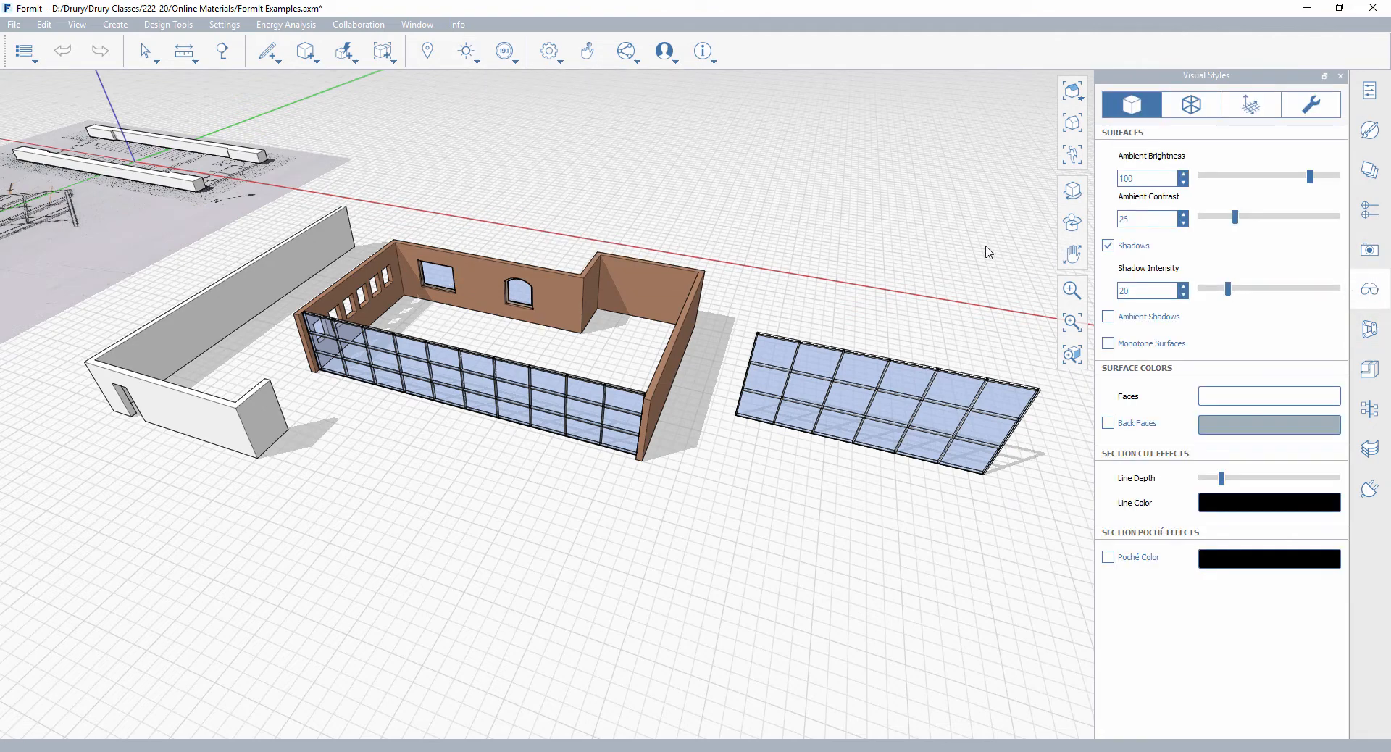
right_click_drag(919, 233, 721, 208)
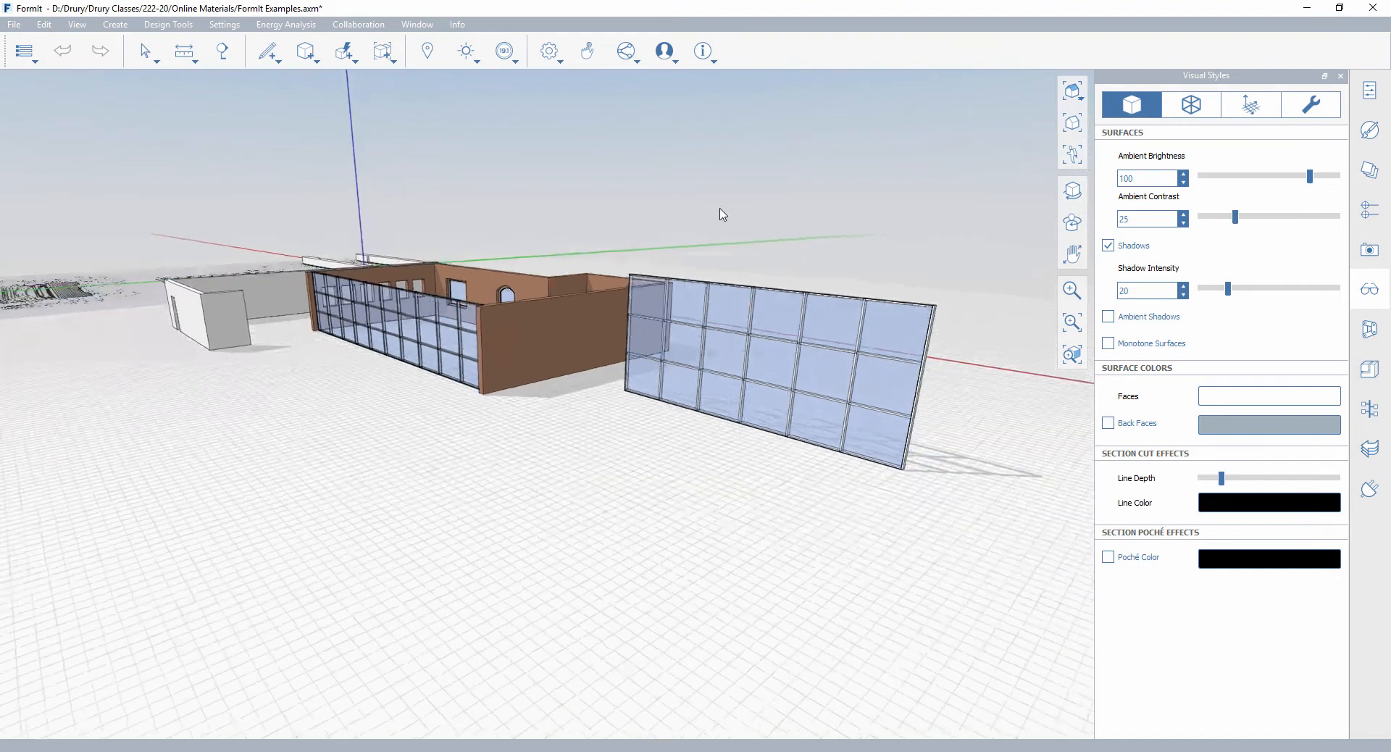
scroll(637, 435, "up", 5)
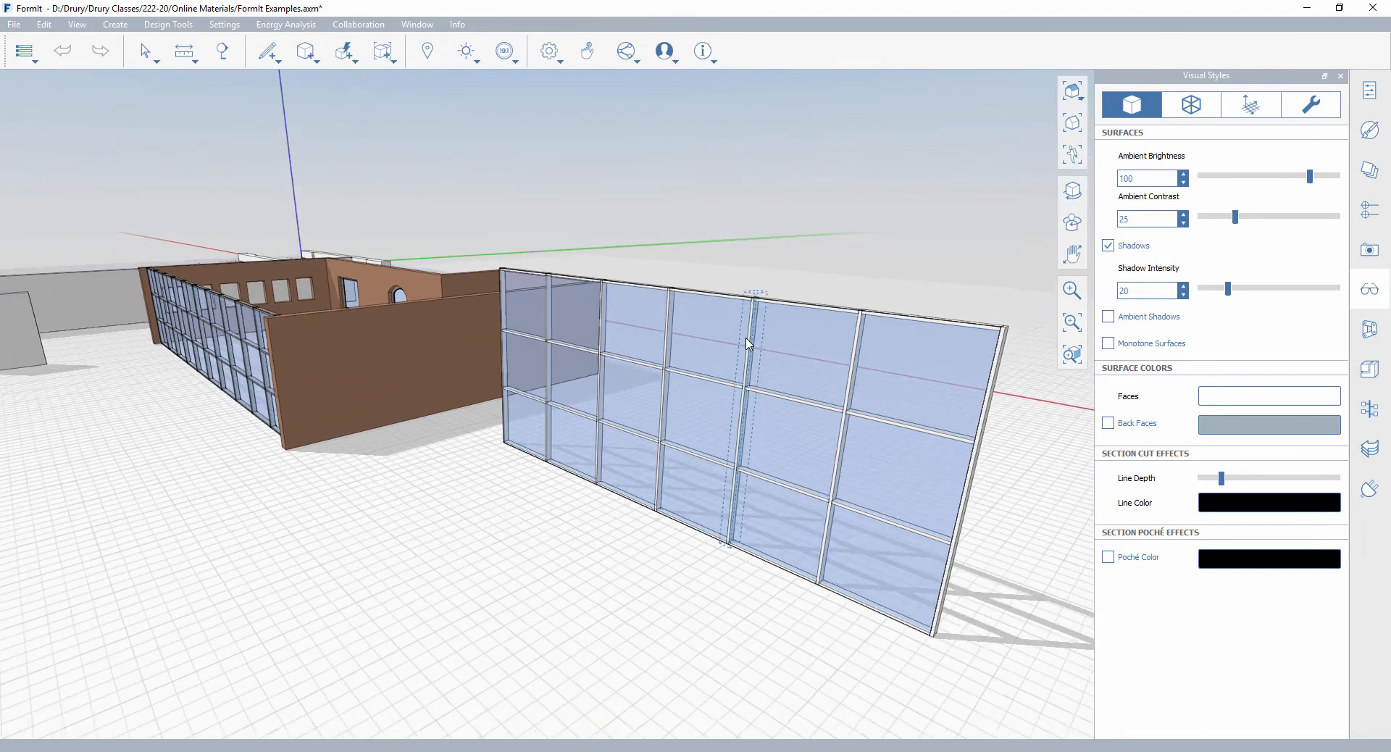
scroll(748, 343, "up", 2)
middle_click_drag(747, 339, 736, 341)
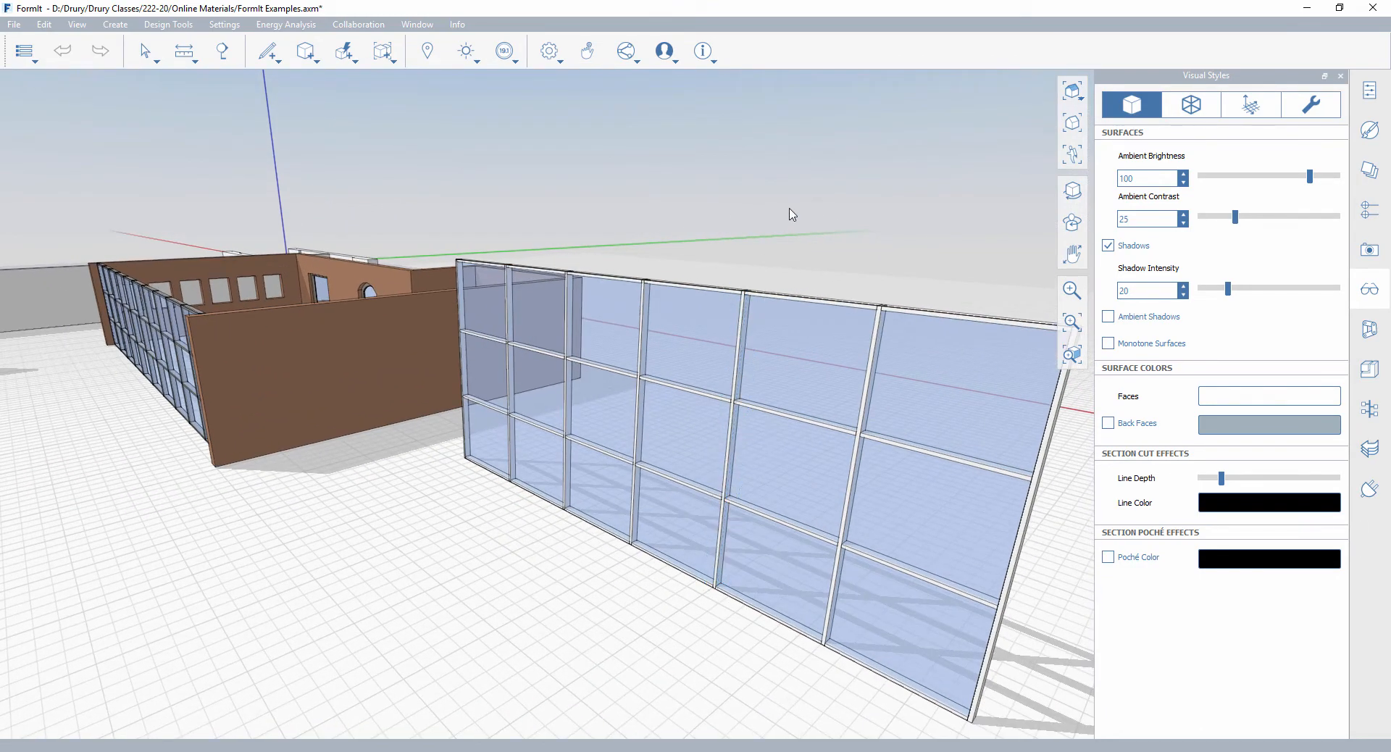
scroll(769, 218, "down", 3)
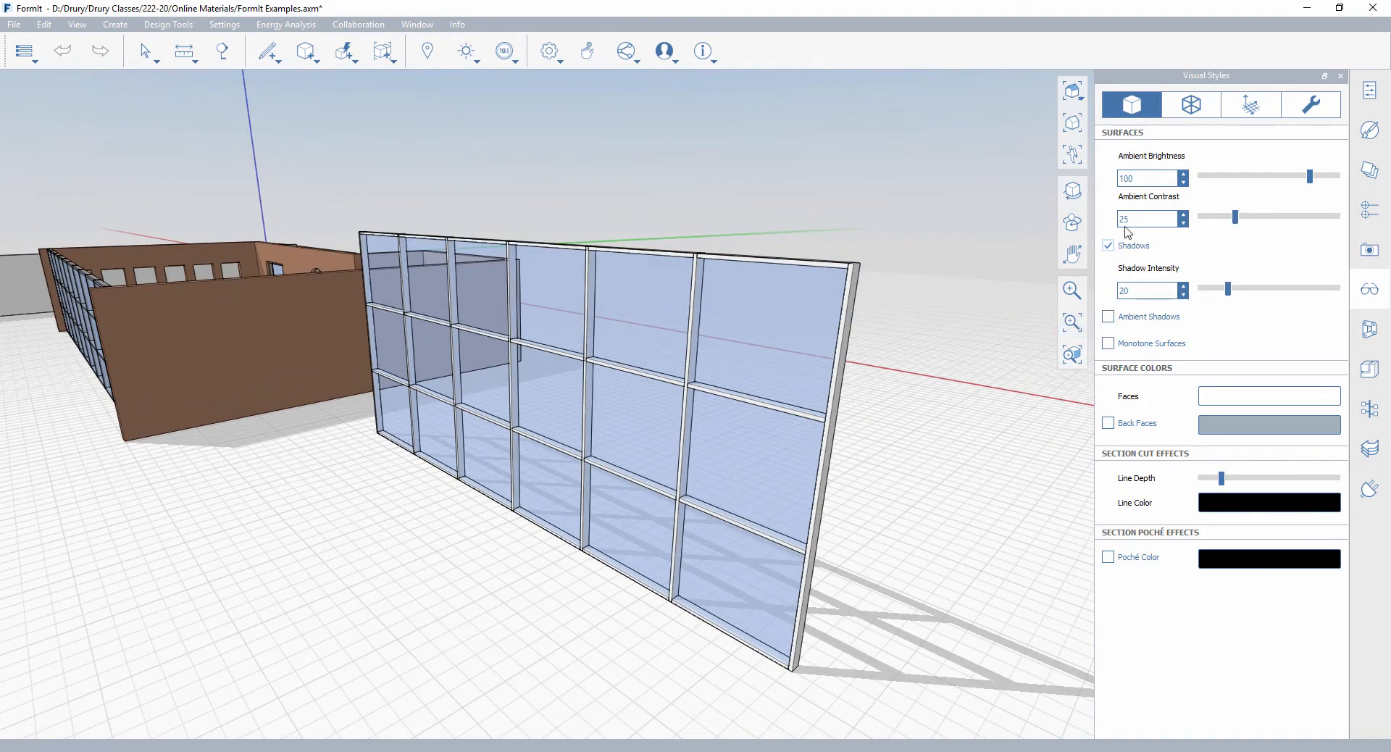
left_click(1108, 246)
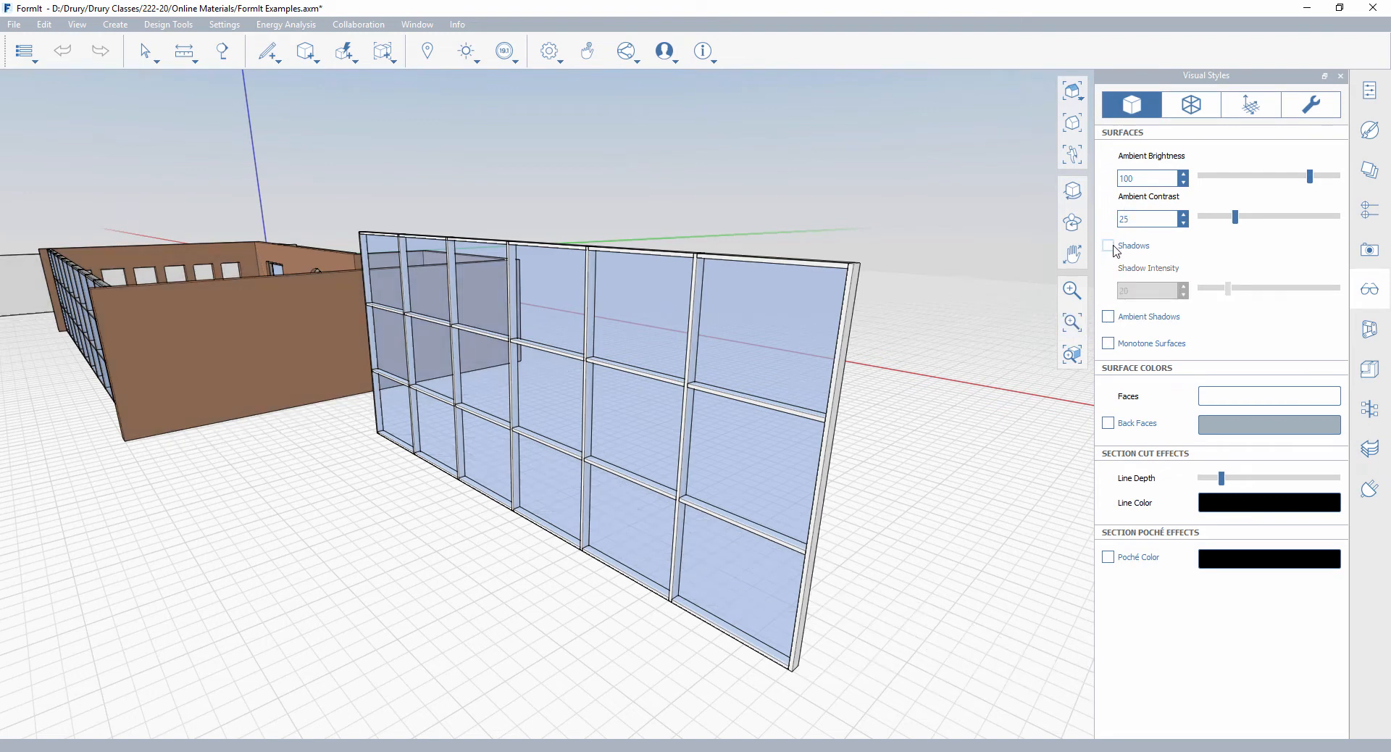
left_click(1109, 246)
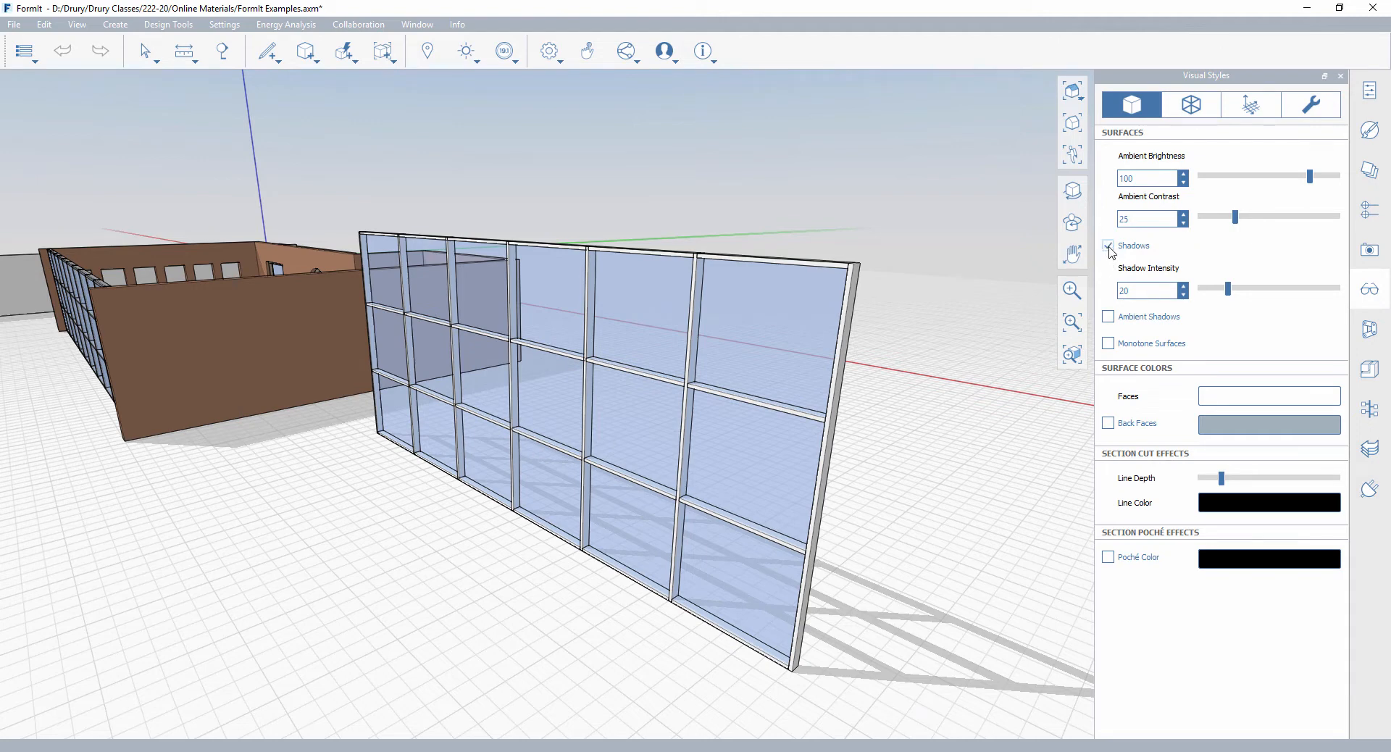
Try ambient shadows on the model surfaces and switch them off again.
left_click(1118, 318)
left_click(1115, 313)
left_click(1115, 313)
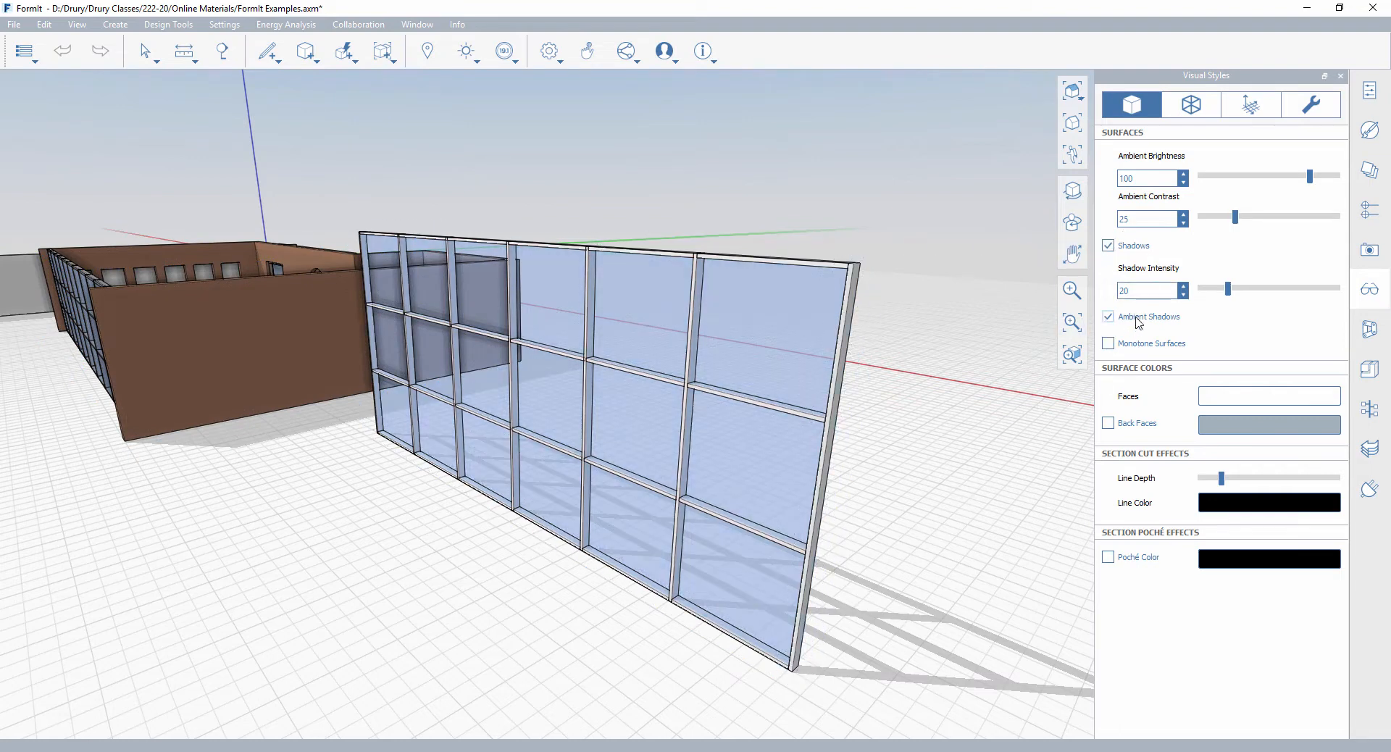
left_click(1108, 319)
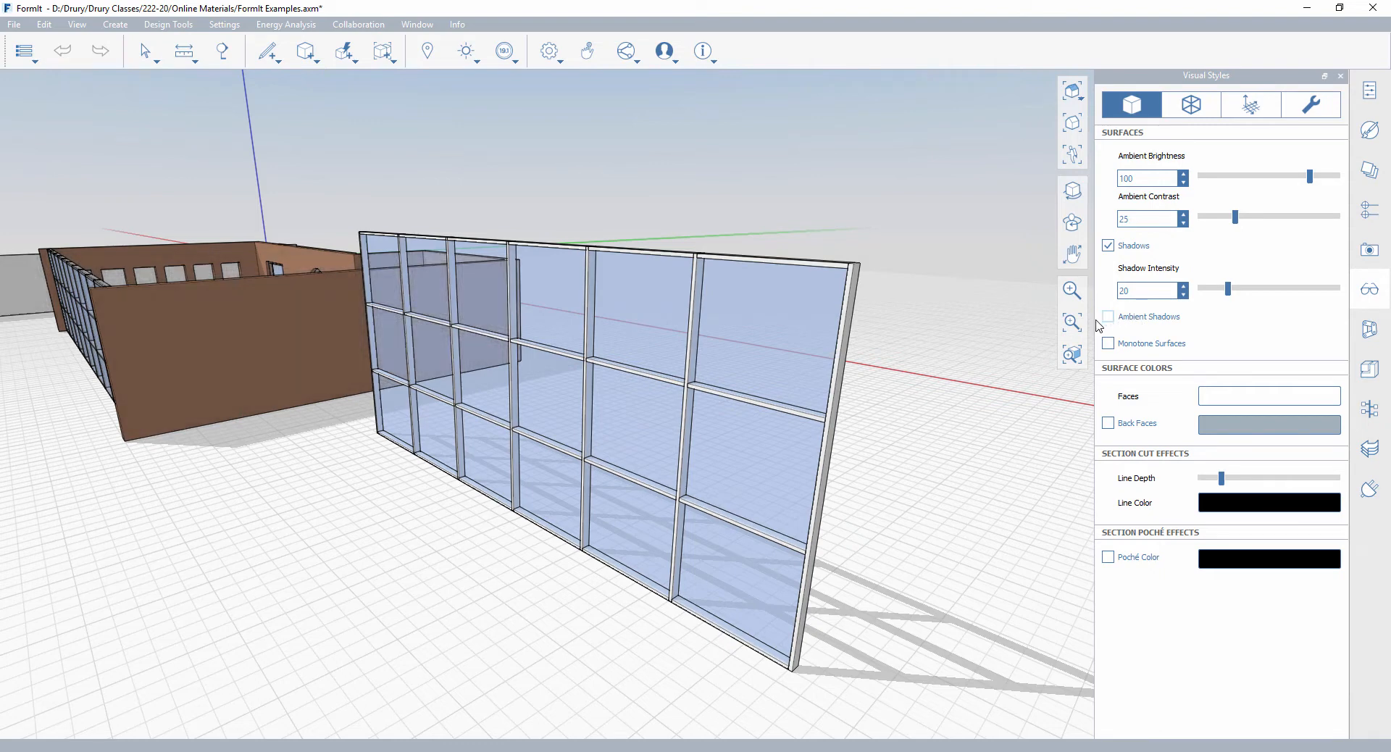
Try monotone surfaces on the model and return to the coloured materials.
mouse_move(217, 281)
middle_mouse_down()
mouse_move(275, 281)
mouse_move(280, 341)
mouse_move(360, 392)
mouse_move(341, 378)
middle_mouse_up()
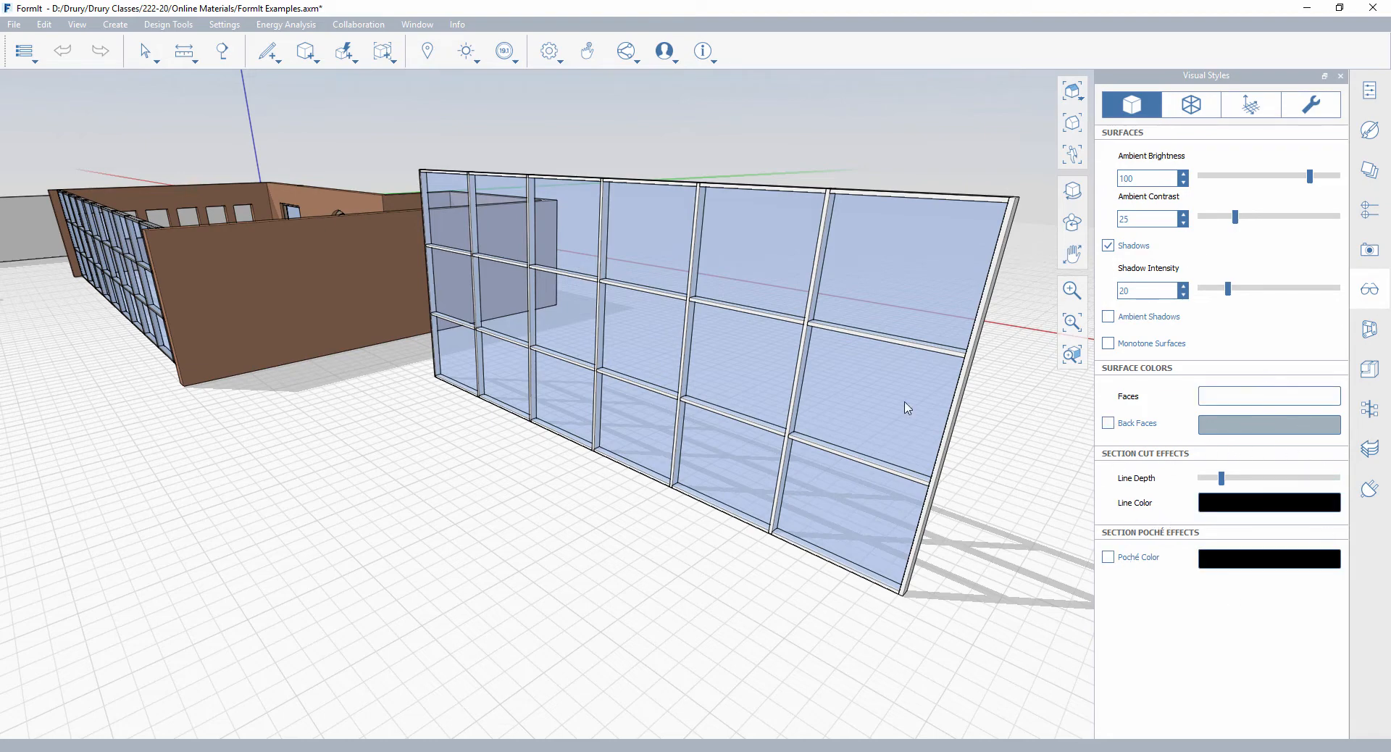
right_click_drag(431, 475, 418, 479)
right_click_drag(542, 486, 529, 489)
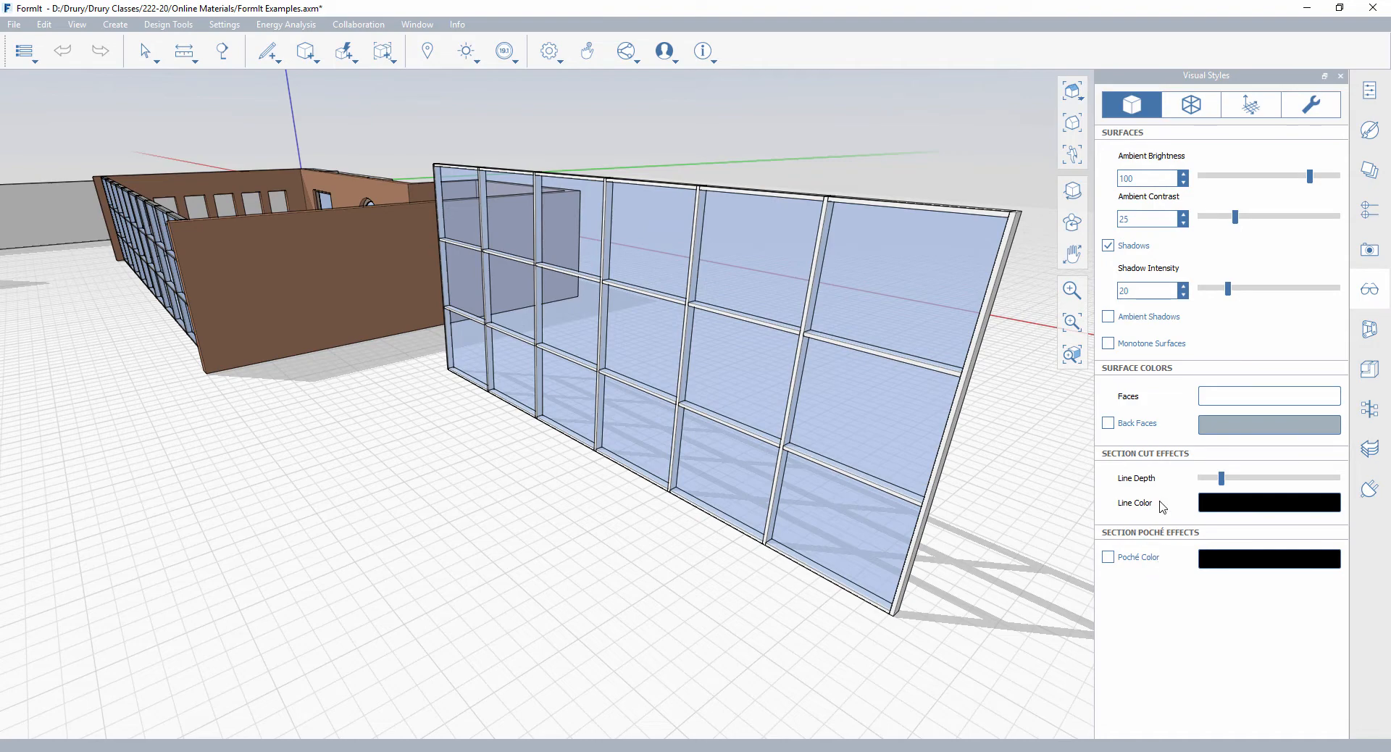
left_click(1151, 344)
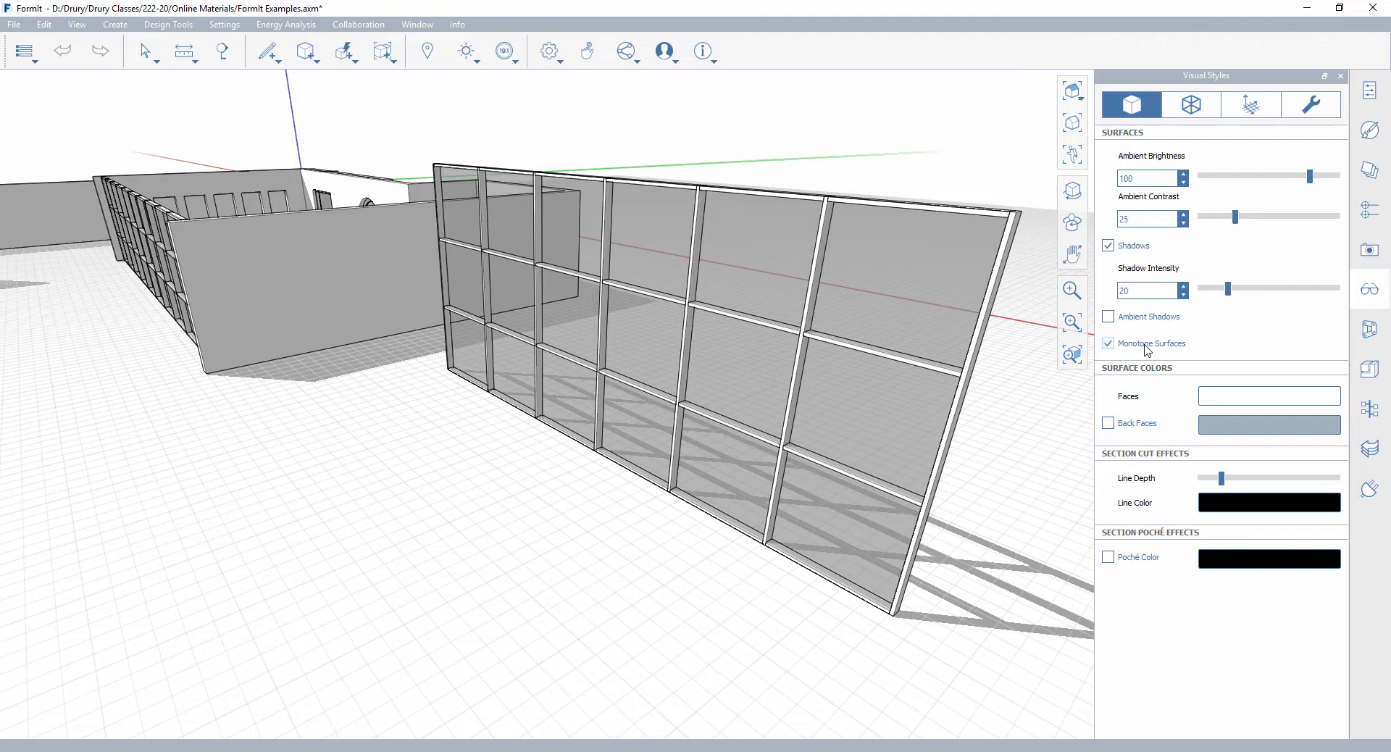
left_click(1147, 345)
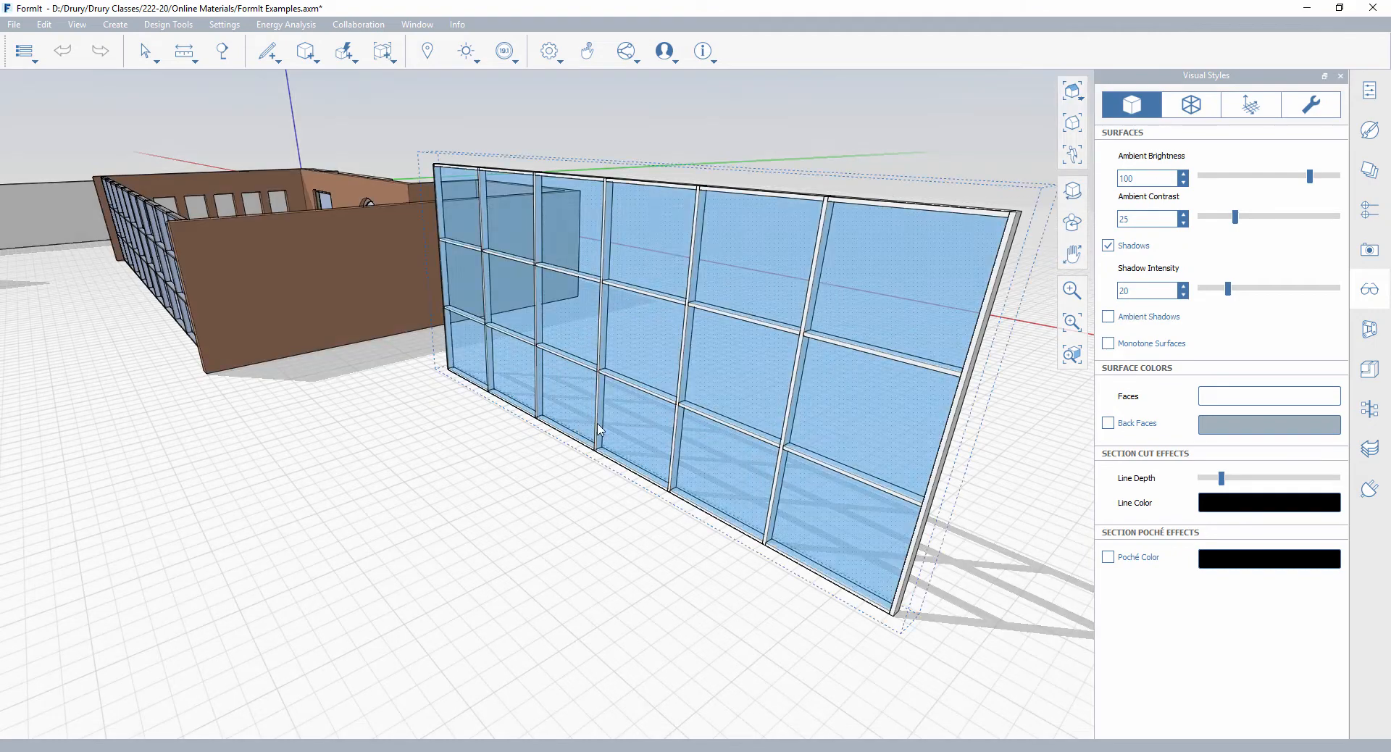
Turn on thick edges in the edge style and set the edge contrast to 80%.
left_click(1191, 105)
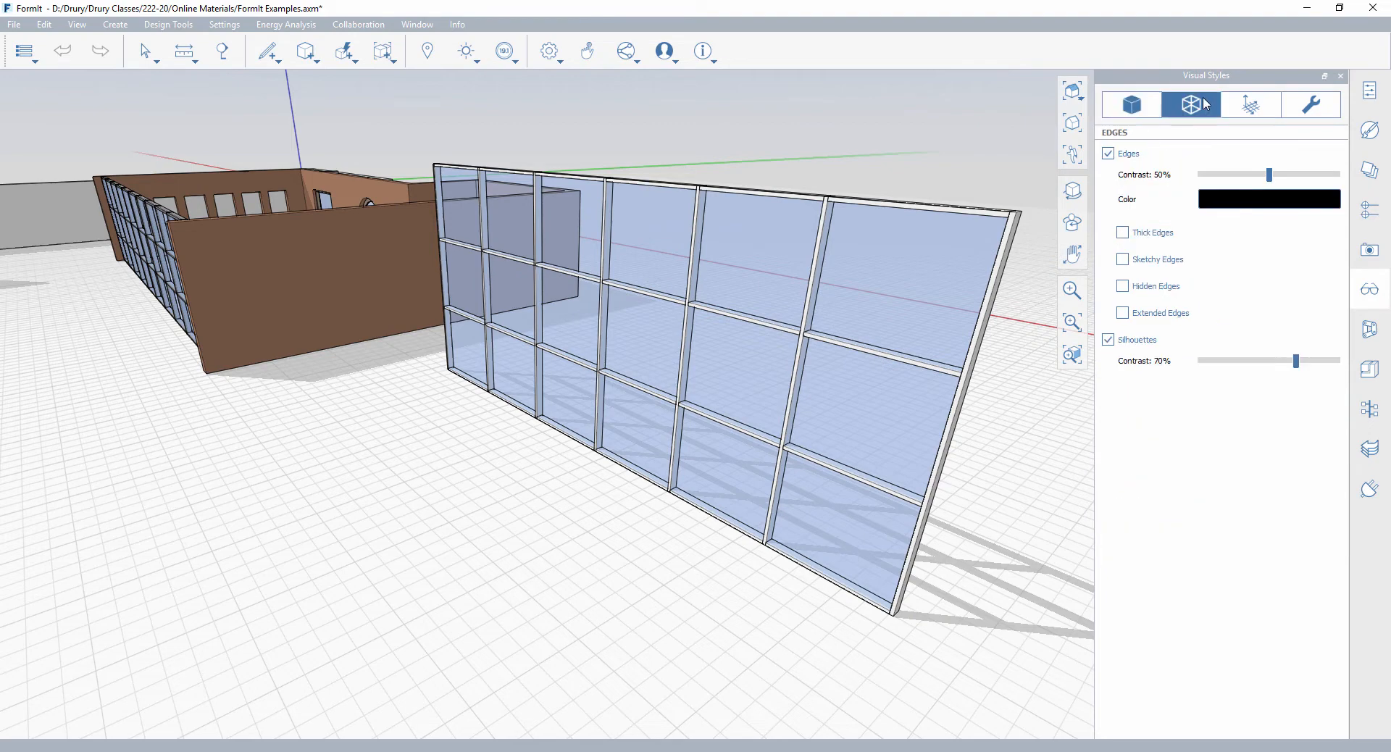
left_click(1123, 233)
scroll(990, 195, "up", 5)
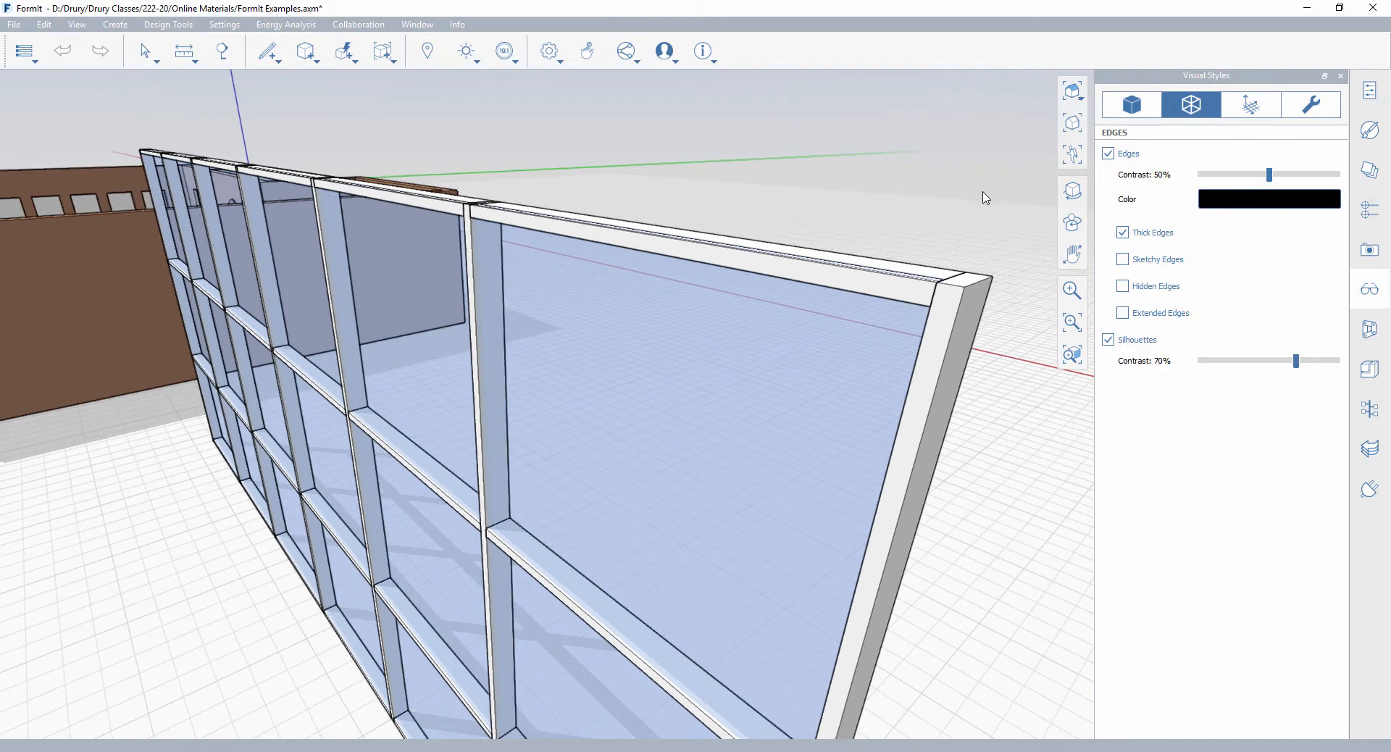
left_click(1113, 154)
left_click(1109, 153)
left_click_drag(1269, 175, 1340, 177)
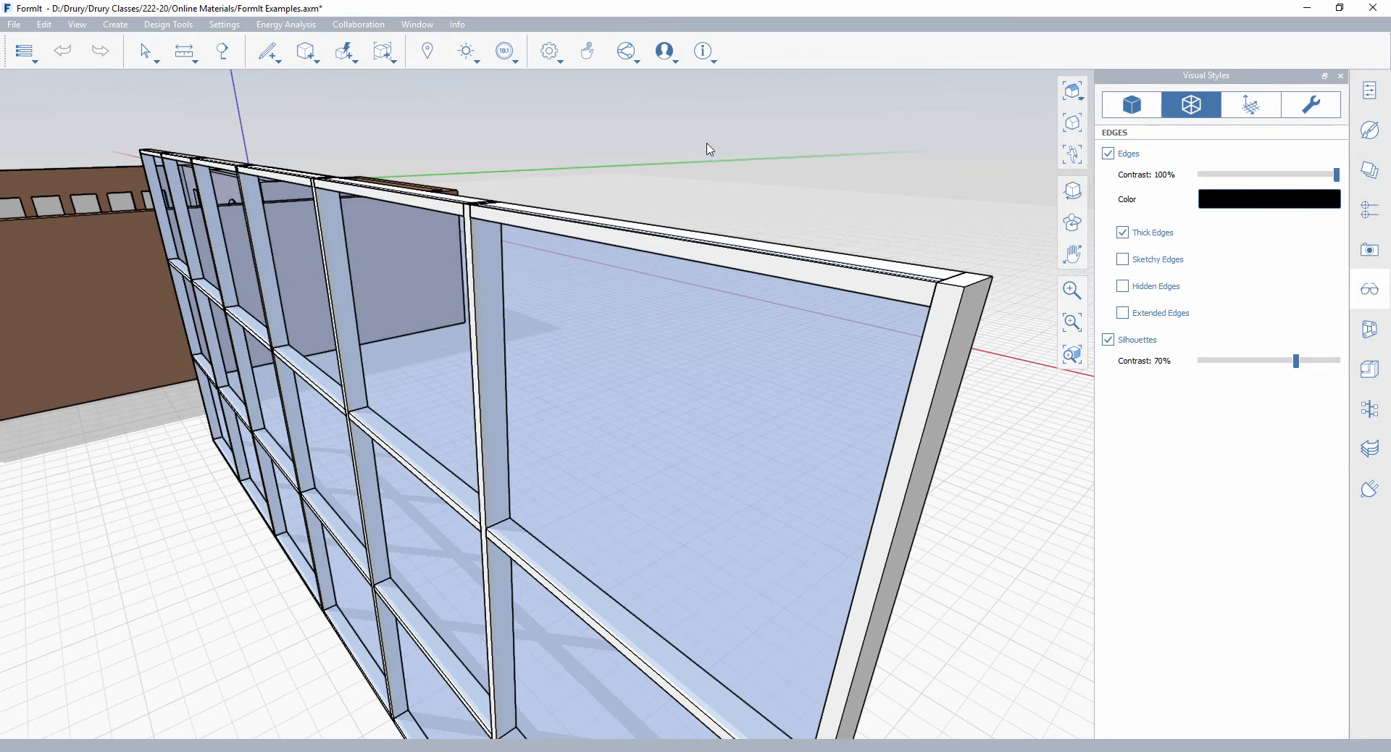
left_click_drag(1337, 176, 1309, 181)
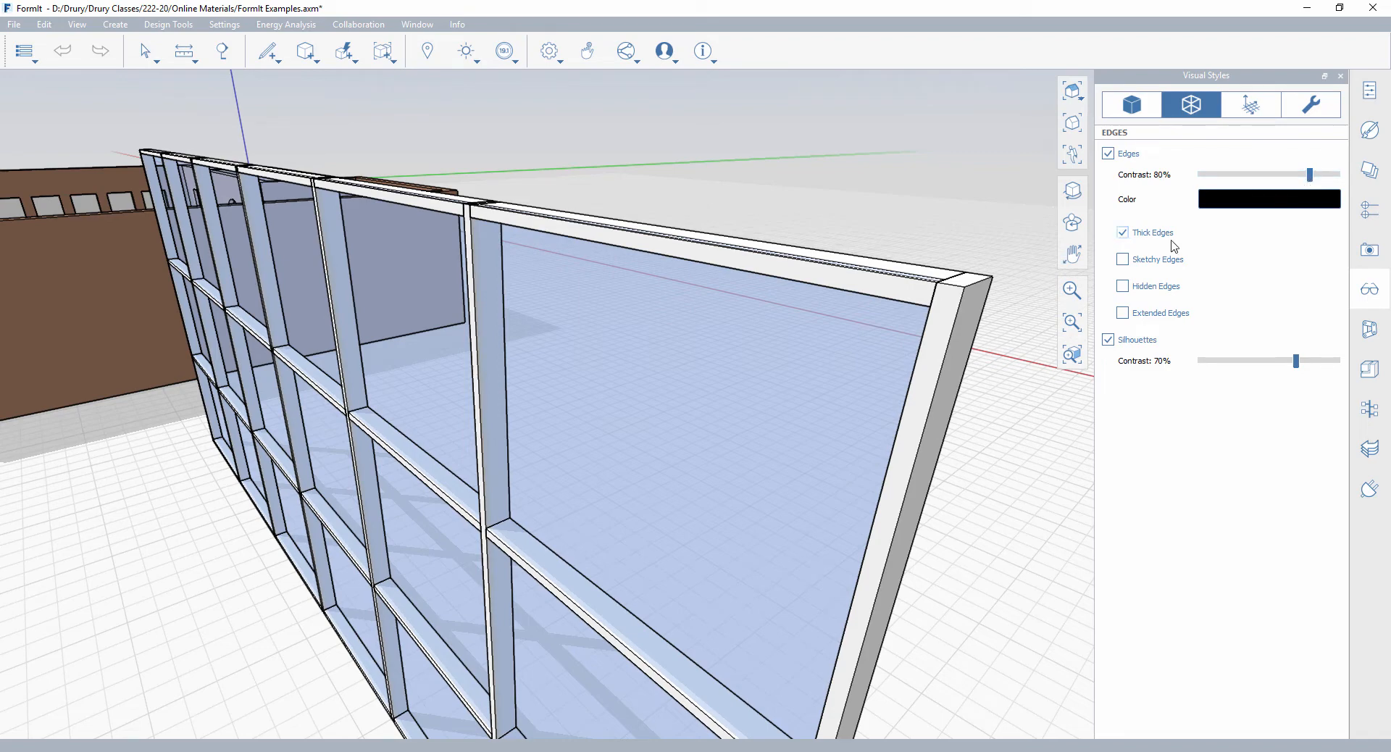
Try sketchy edges and extended edges on the model, and switch both off again.
left_click(1123, 259)
middle_click_drag(997, 221, 935, 218)
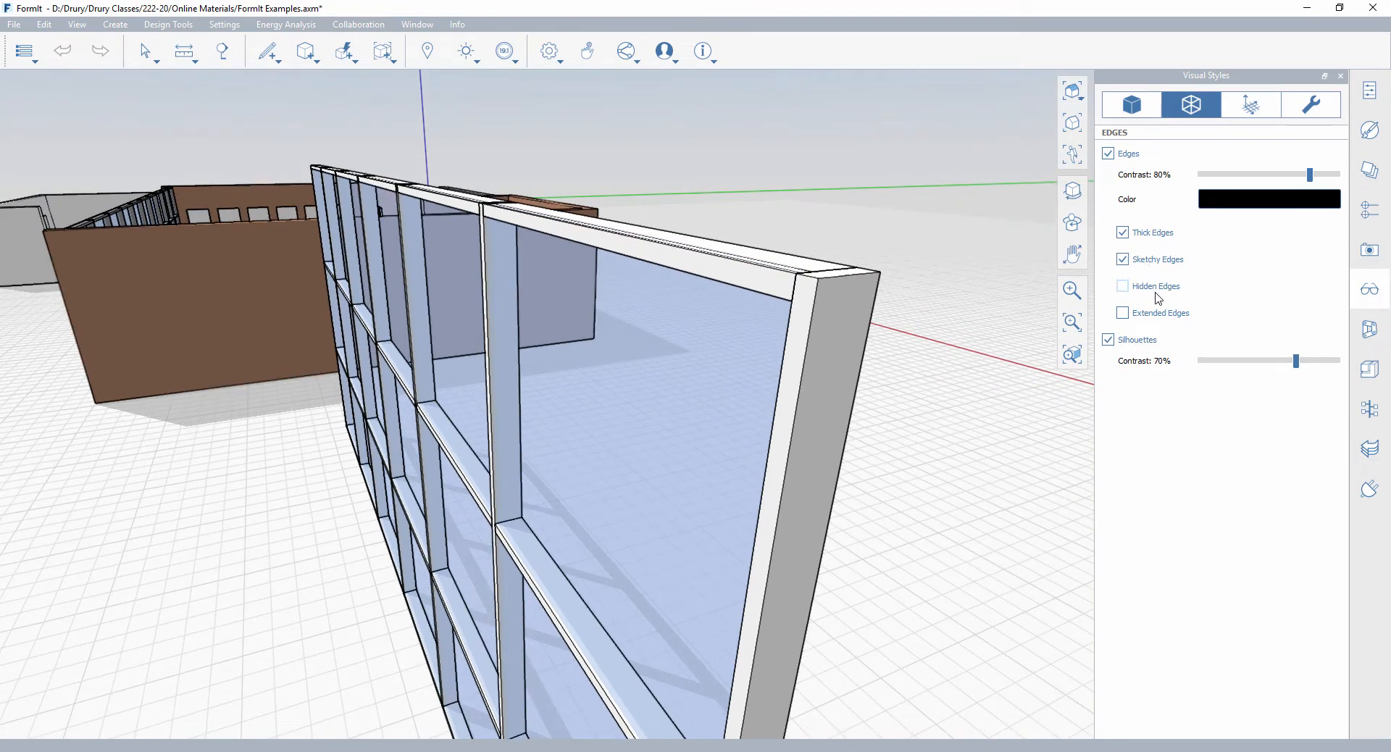
left_click(1134, 314)
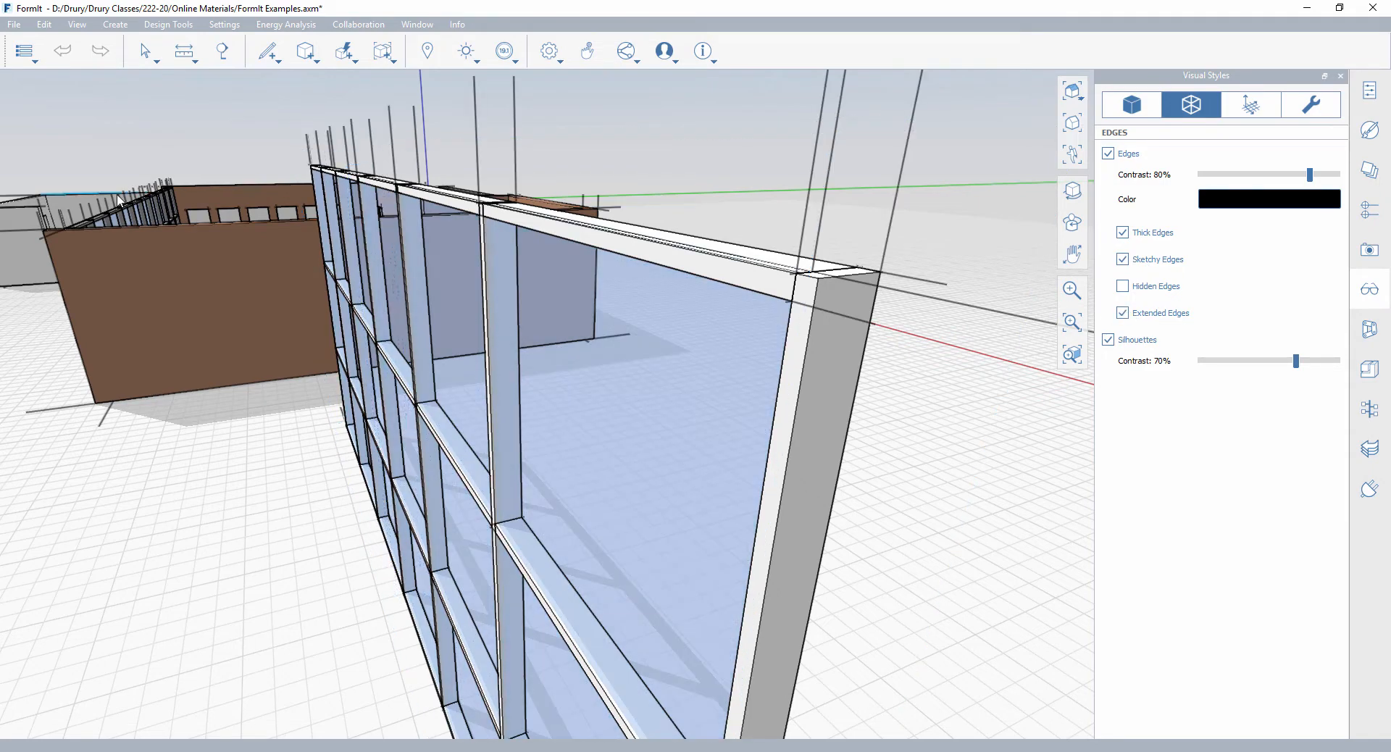
middle_click_drag(159, 220, 187, 215)
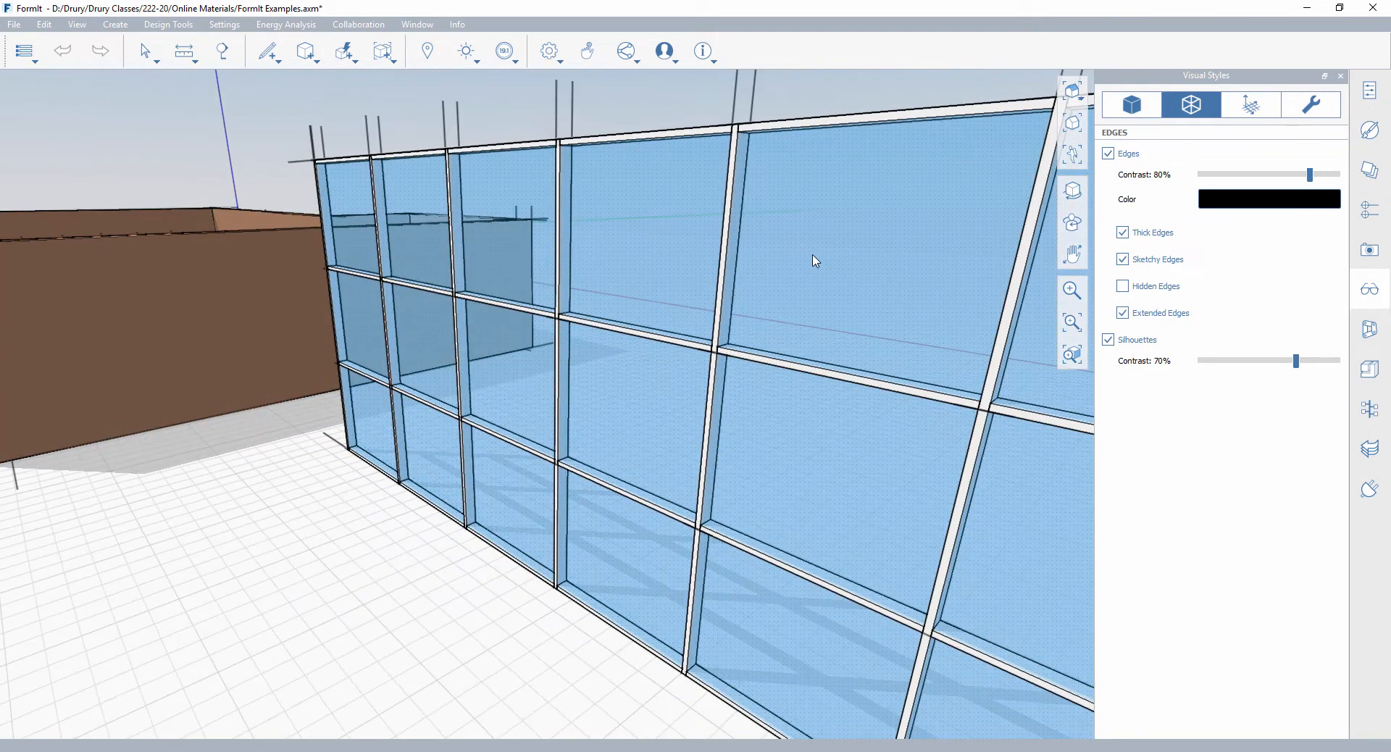
left_click(816, 261)
left_click(1123, 313)
left_click(1123, 259)
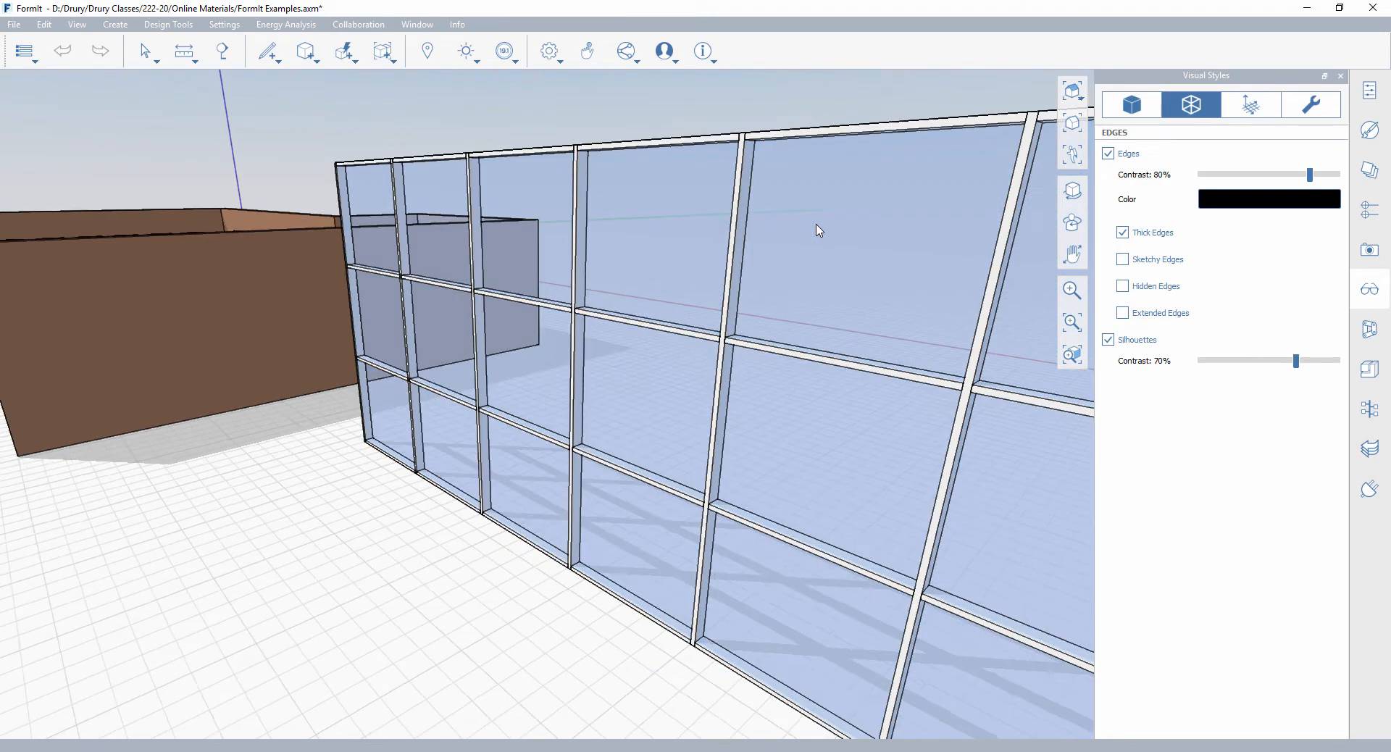
Compare the model's edges with silhouettes switched off and on, leaving silhouettes on.
scroll(820, 230, "down", 2)
middle_click_drag(823, 232, 653, 267)
scroll(655, 266, "down", 1)
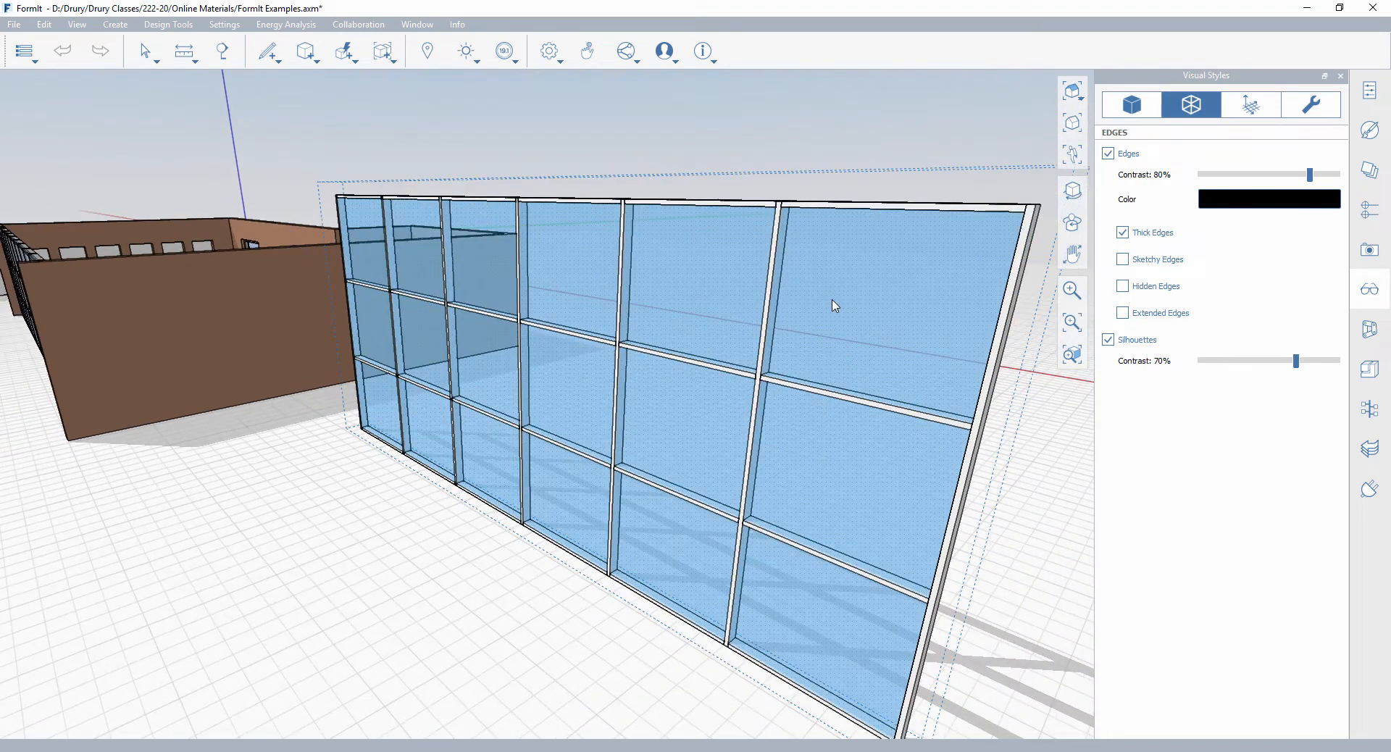
right_click_drag(814, 291, 798, 288)
middle_click_drag(791, 258, 749, 269)
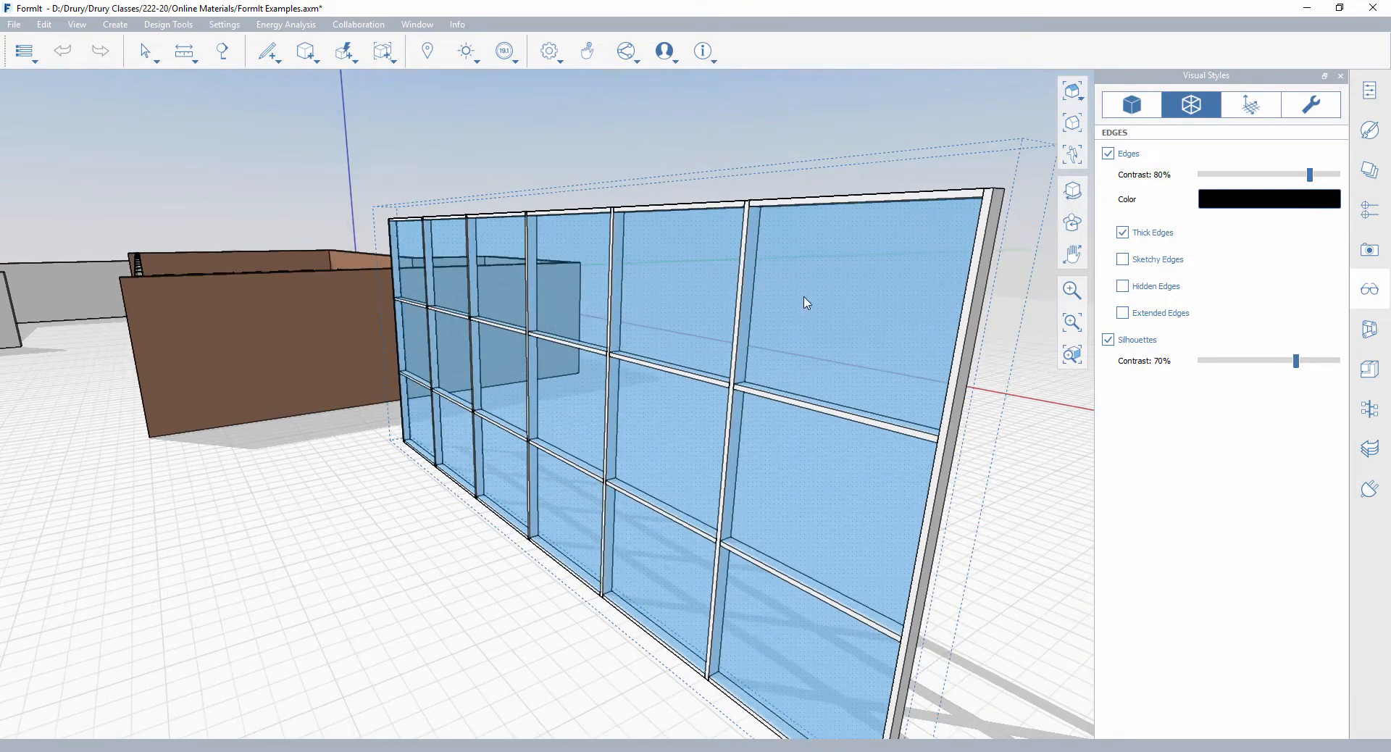
right_click_drag(804, 302, 838, 305)
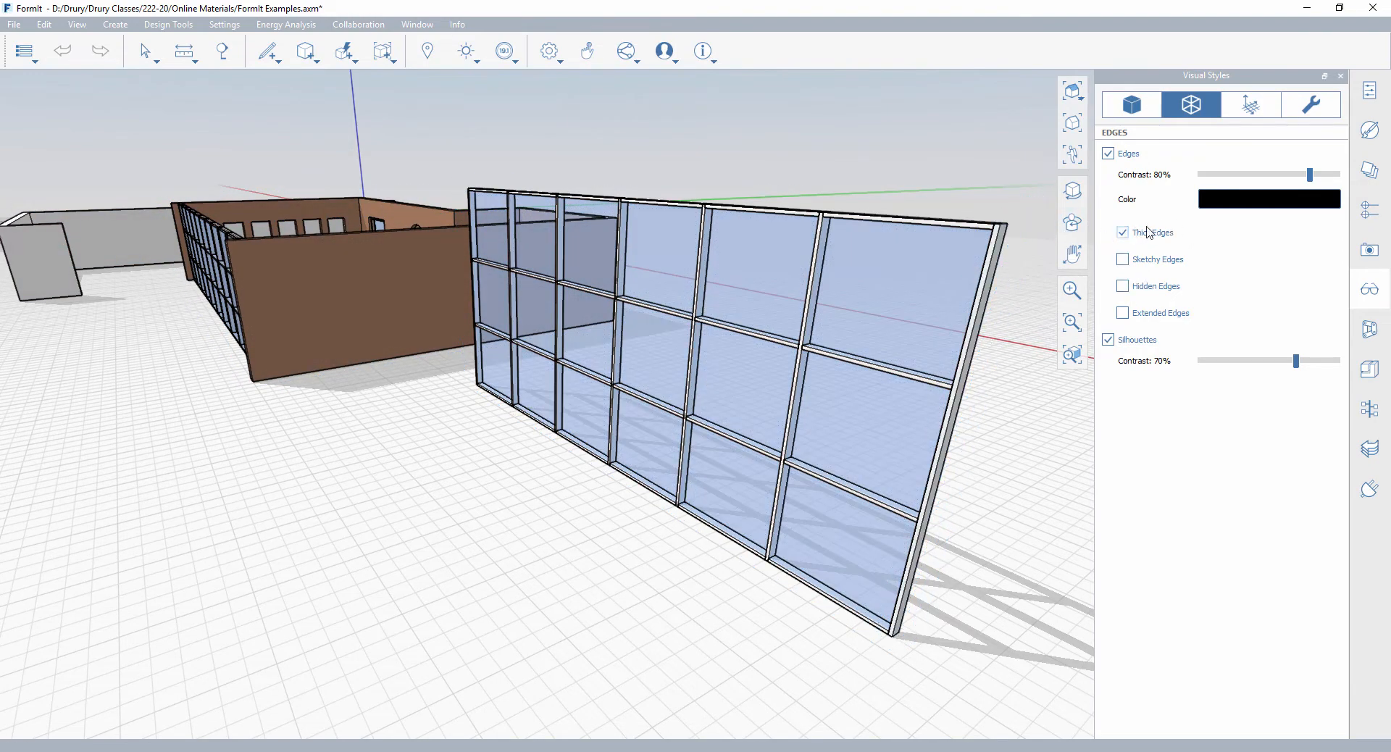
left_click(1109, 339)
left_click(1109, 340)
left_click(1108, 342)
left_click(1109, 342)
mouse_move(1296, 360)
left_mouse_down()
mouse_move(1337, 361)
mouse_move(1297, 373)
left_mouse_up()
left_click(1108, 340)
left_click(1108, 340)
left_click(721, 286)
Show the environment style settings and switch the ground plane off and back on.
left_click(1251, 101)
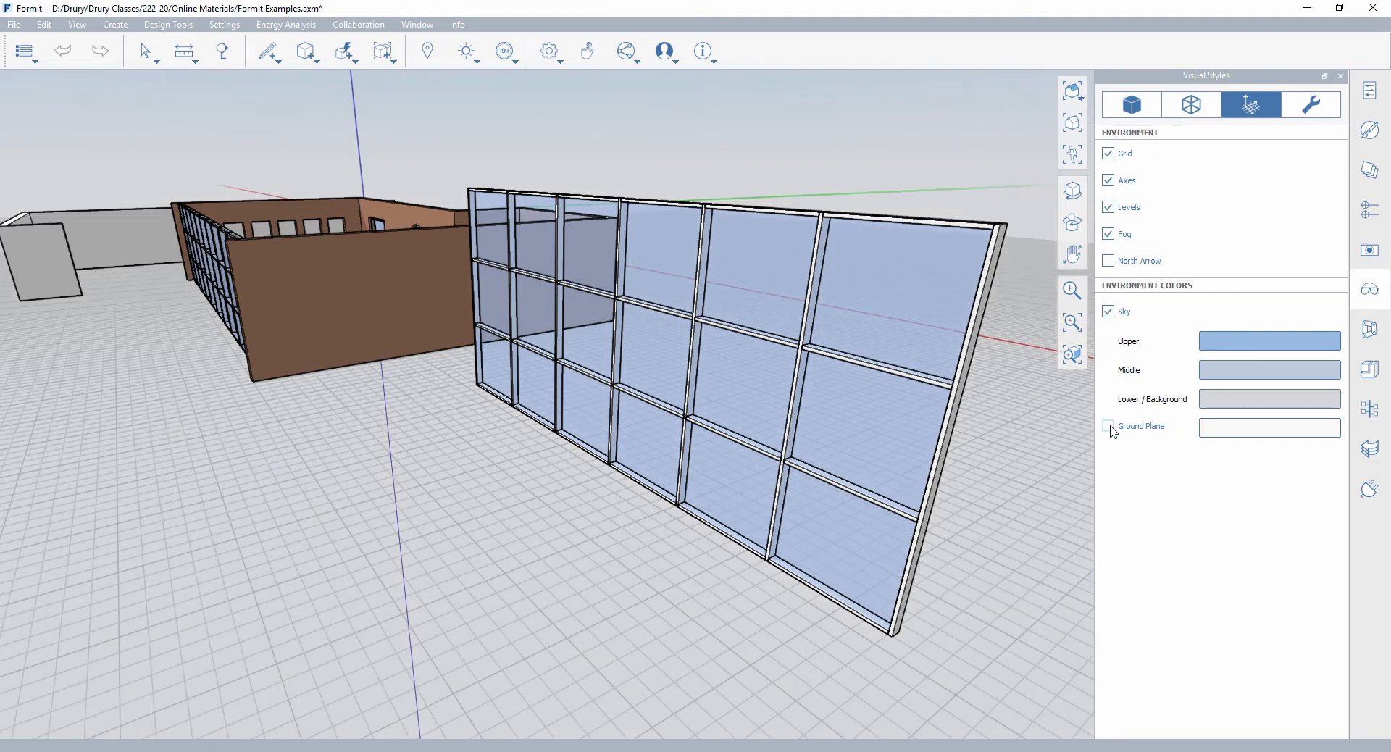
left_click(1111, 429)
left_click(1109, 427)
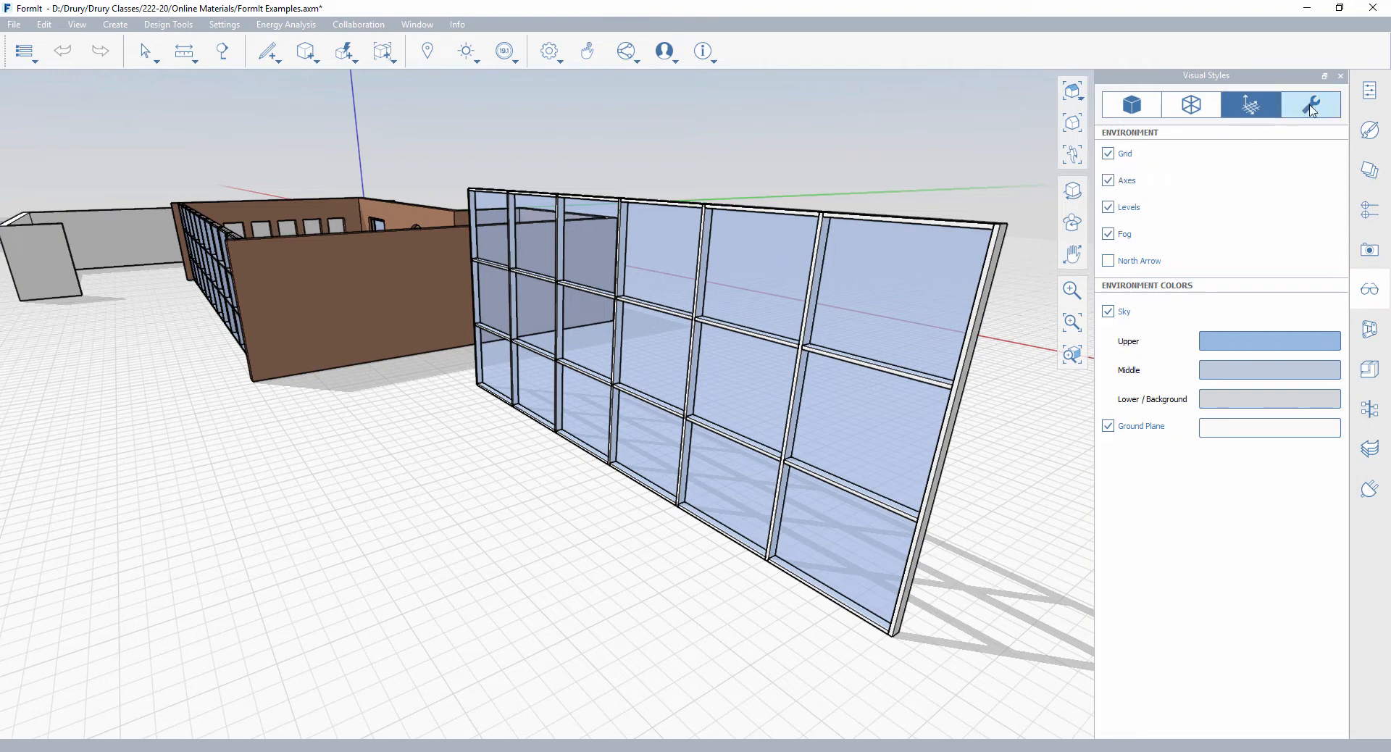
scroll(817, 194, "up", 3)
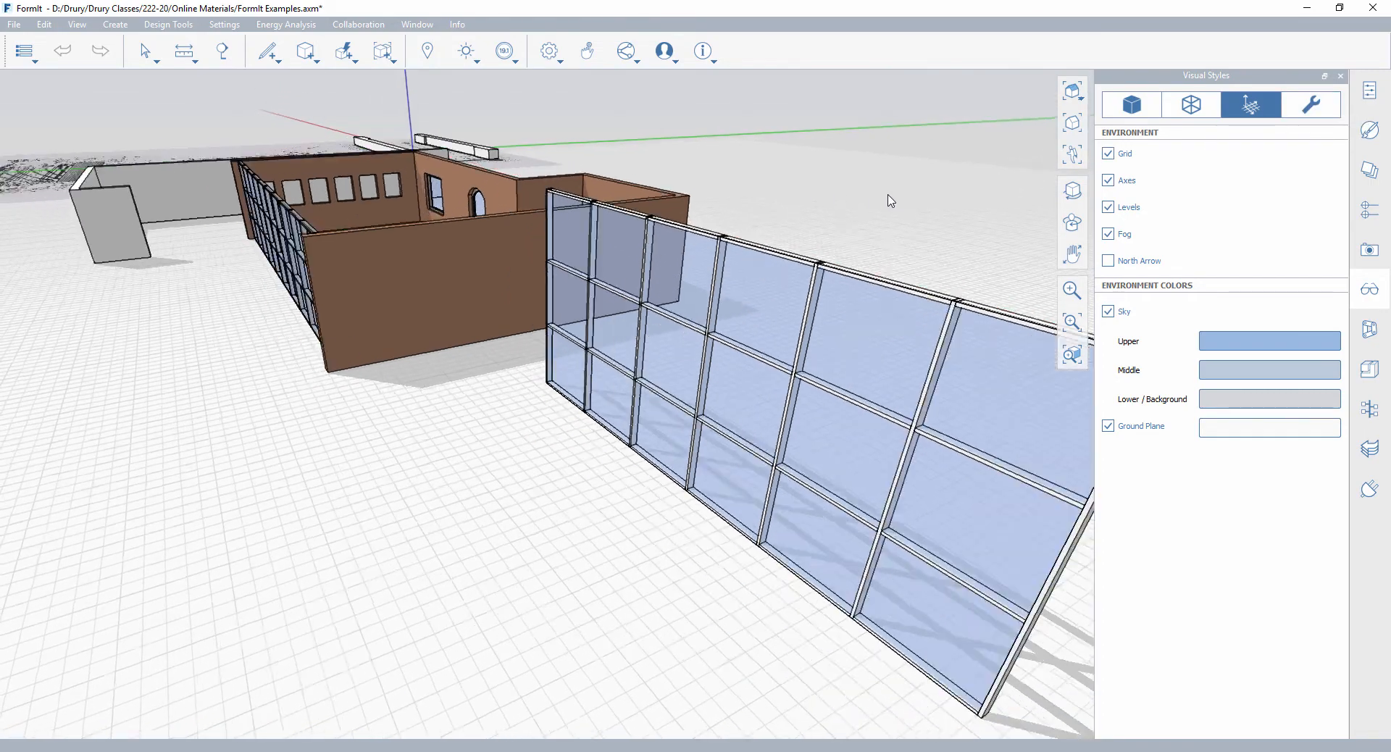
Frame a low perspective of the brick building and glass walls and add it as a new scene.
middle_click_drag(888, 195, 889, 199)
mouse_move(820, 204)
right_mouse_down()
mouse_move(822, 174)
mouse_move(802, 151)
mouse_move(667, 155)
mouse_move(794, 187)
mouse_move(818, 210)
right_mouse_up()
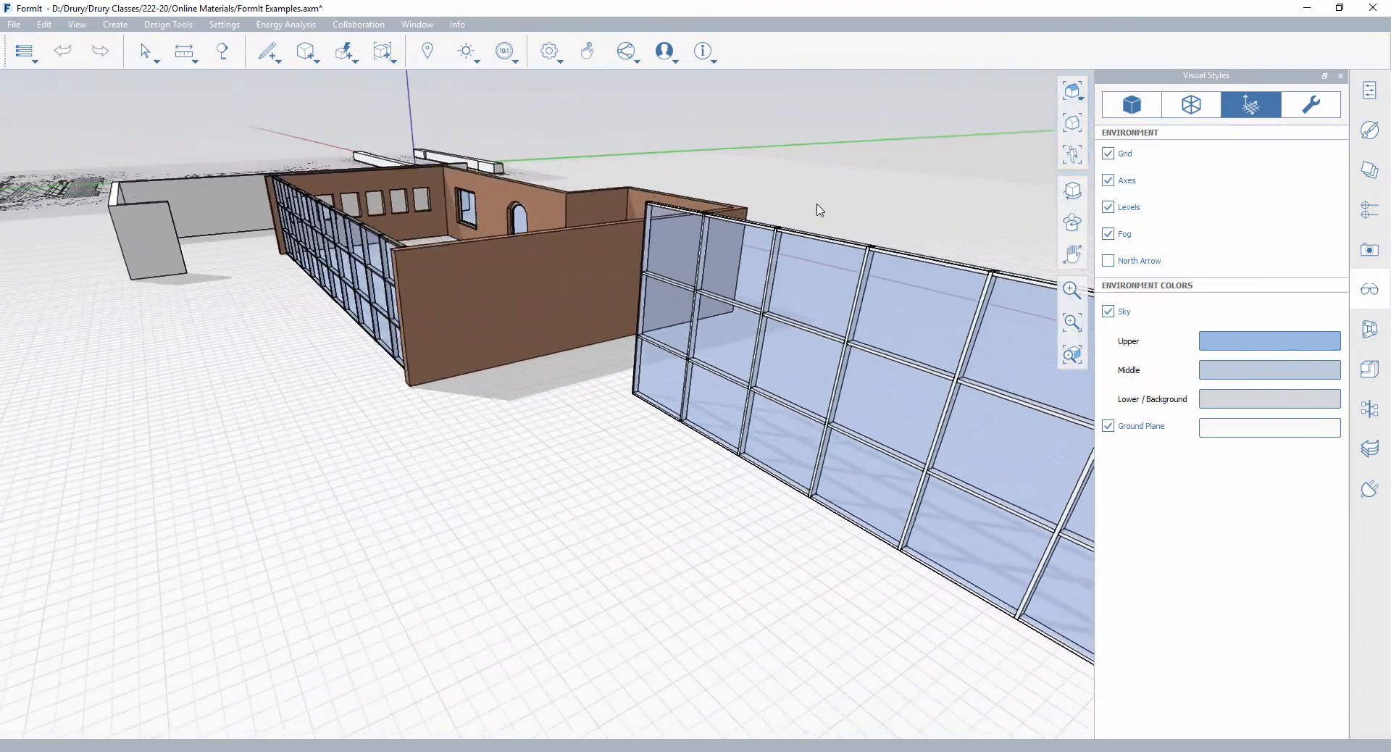
scroll(818, 210, "down", 5)
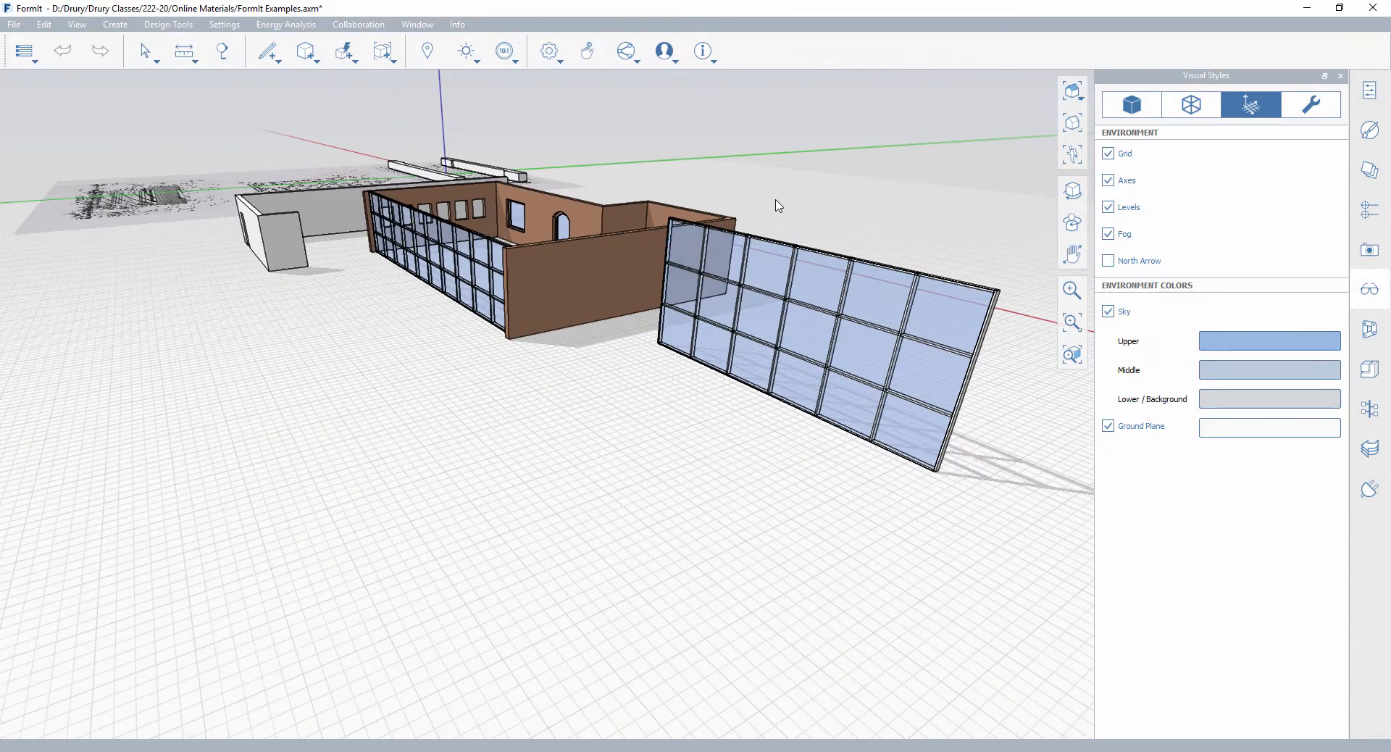
scroll(775, 206, "up", 4)
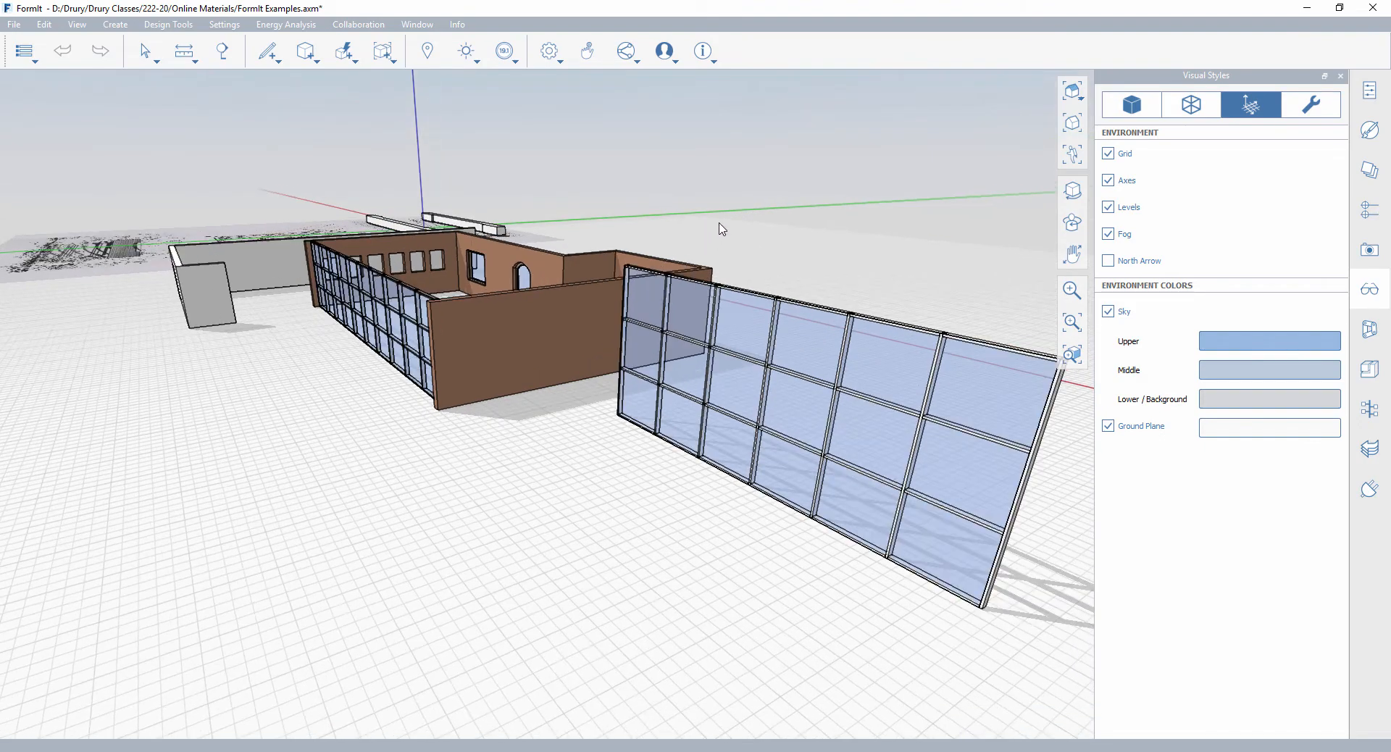
right_click_drag(720, 229, 702, 197)
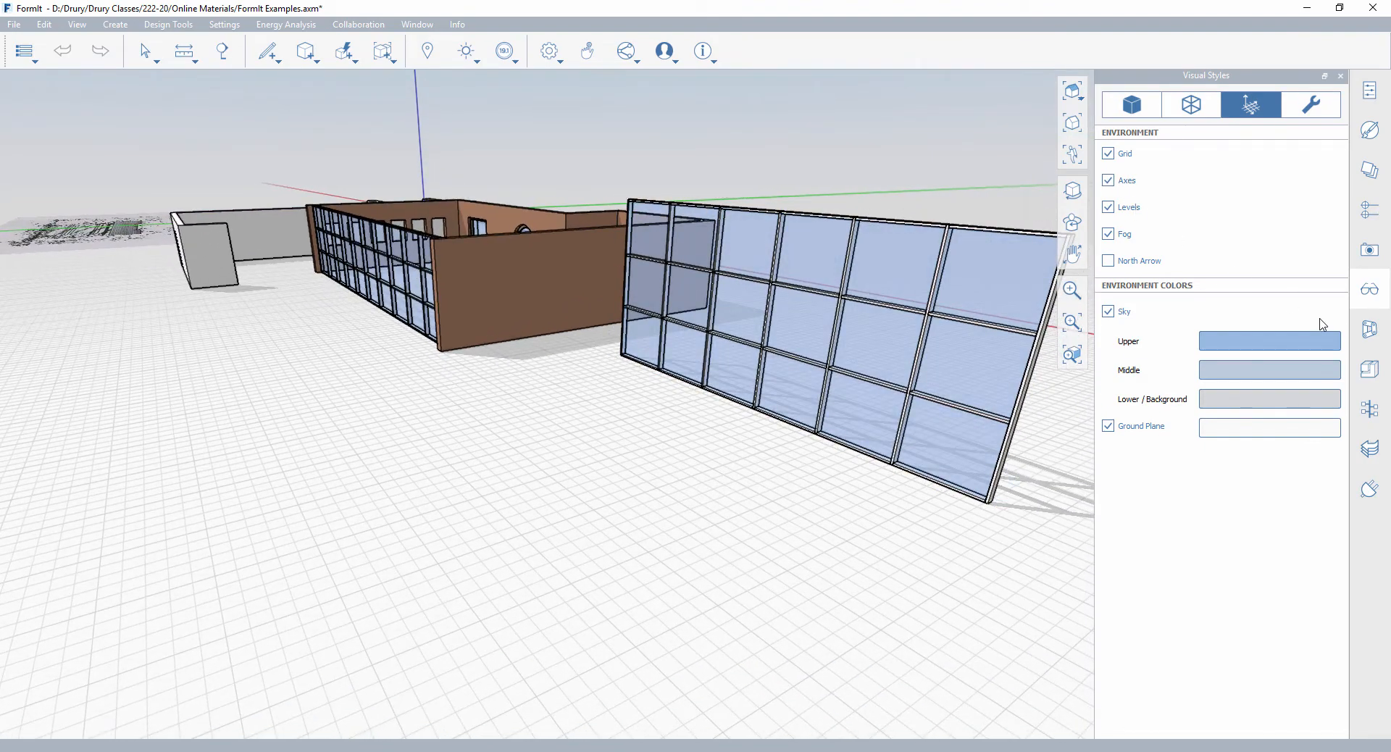
left_click(1370, 252)
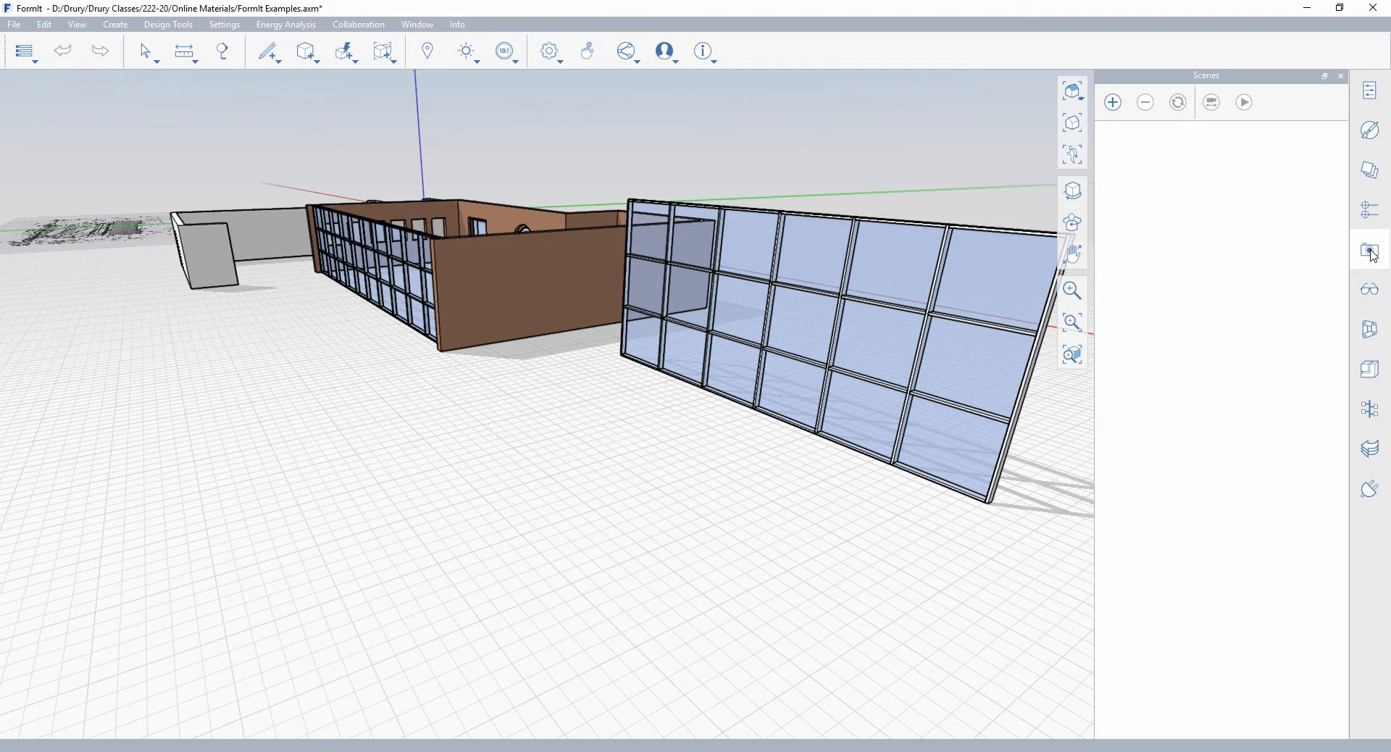
left_click(1113, 103)
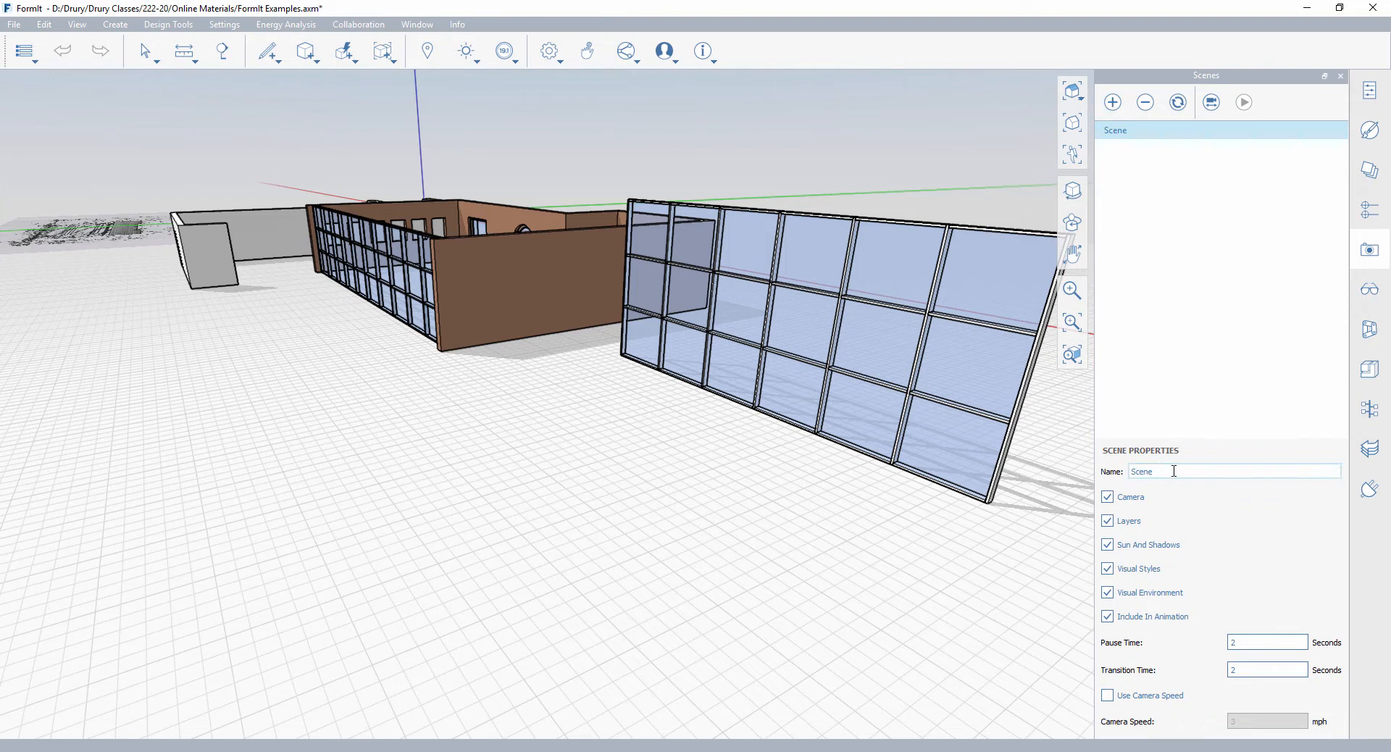
Name the new scene View All and update it with the current view.
double_click(1150, 472)
type("View All")
key("Return")
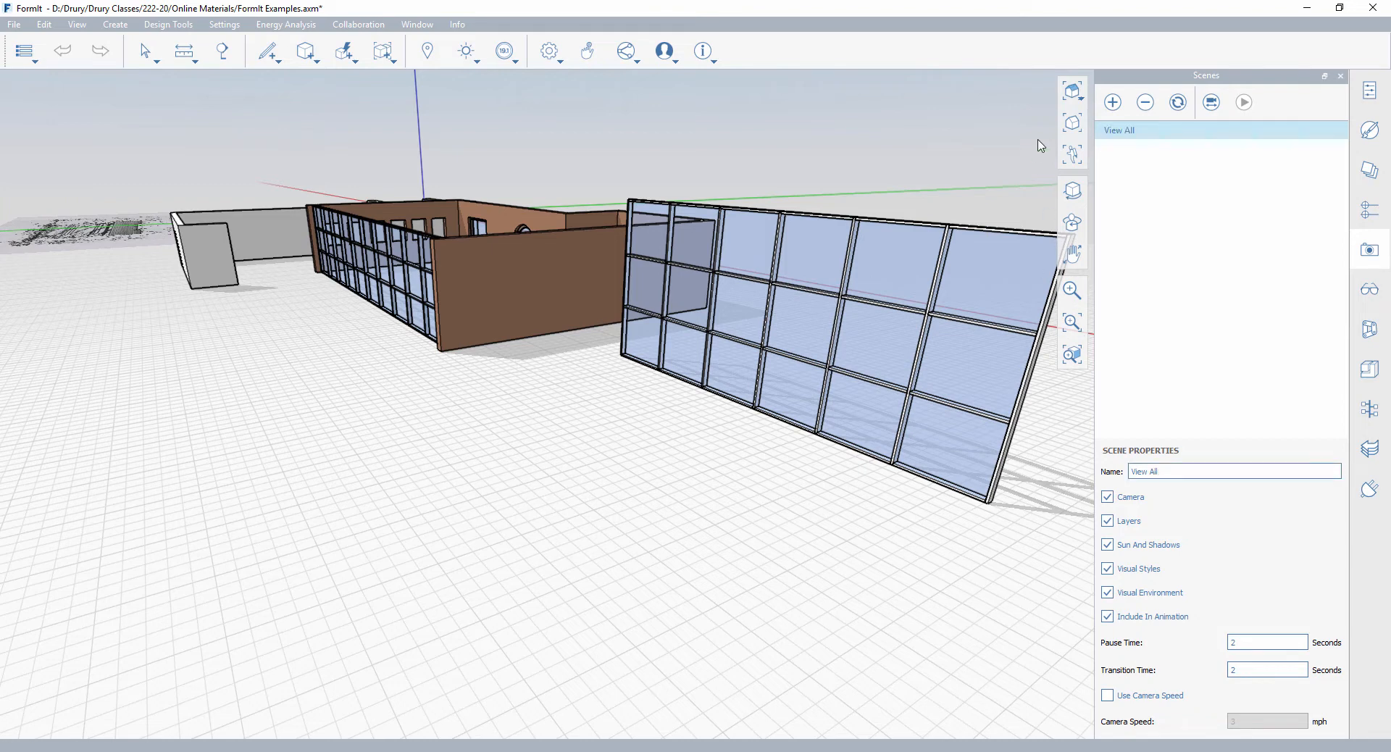
left_click(1179, 105)
Add a second scene with a high overview looking down on the whole building and name it Bird.
middle_click_drag(342, 434, 757, 475)
scroll(757, 475, "down", 2)
middle_click_drag(671, 506, 739, 521)
scroll(735, 522, "down", 2)
scroll(728, 522, "down", 2)
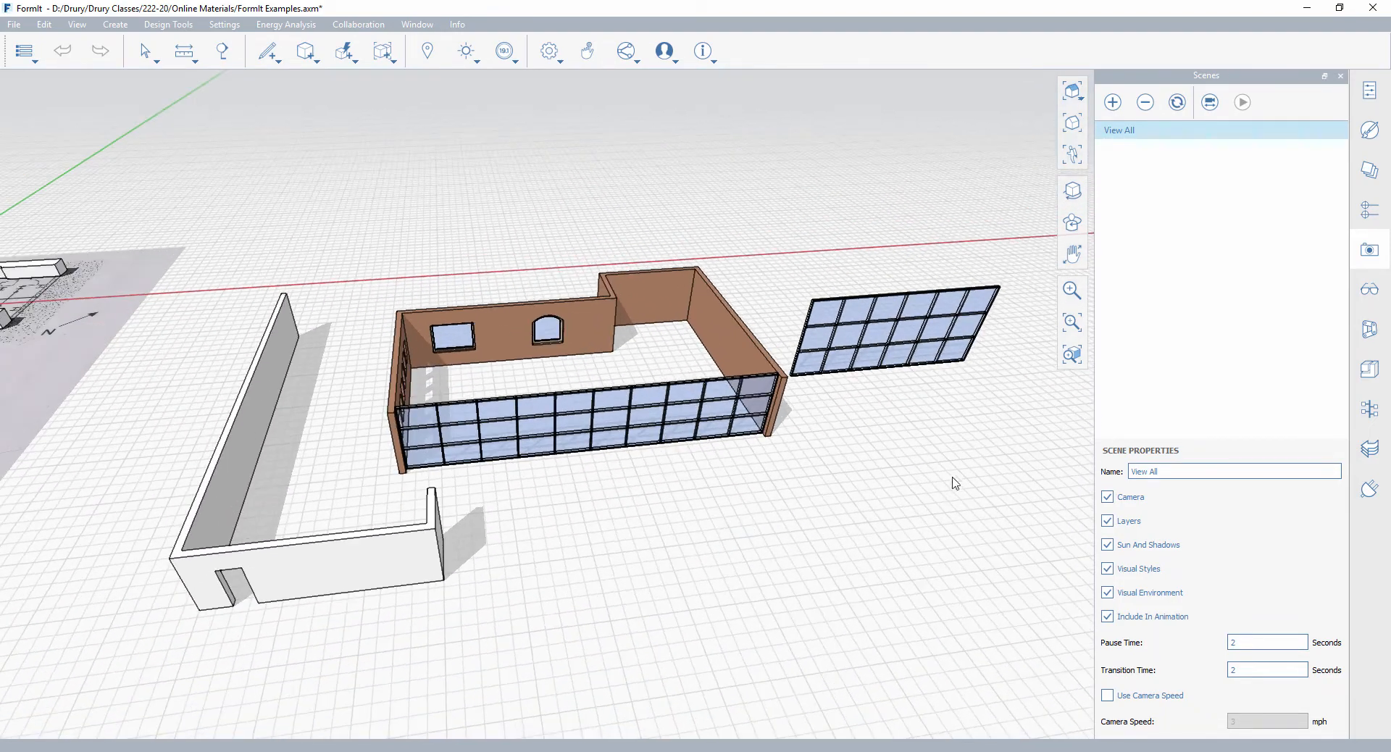
left_click(1113, 102)
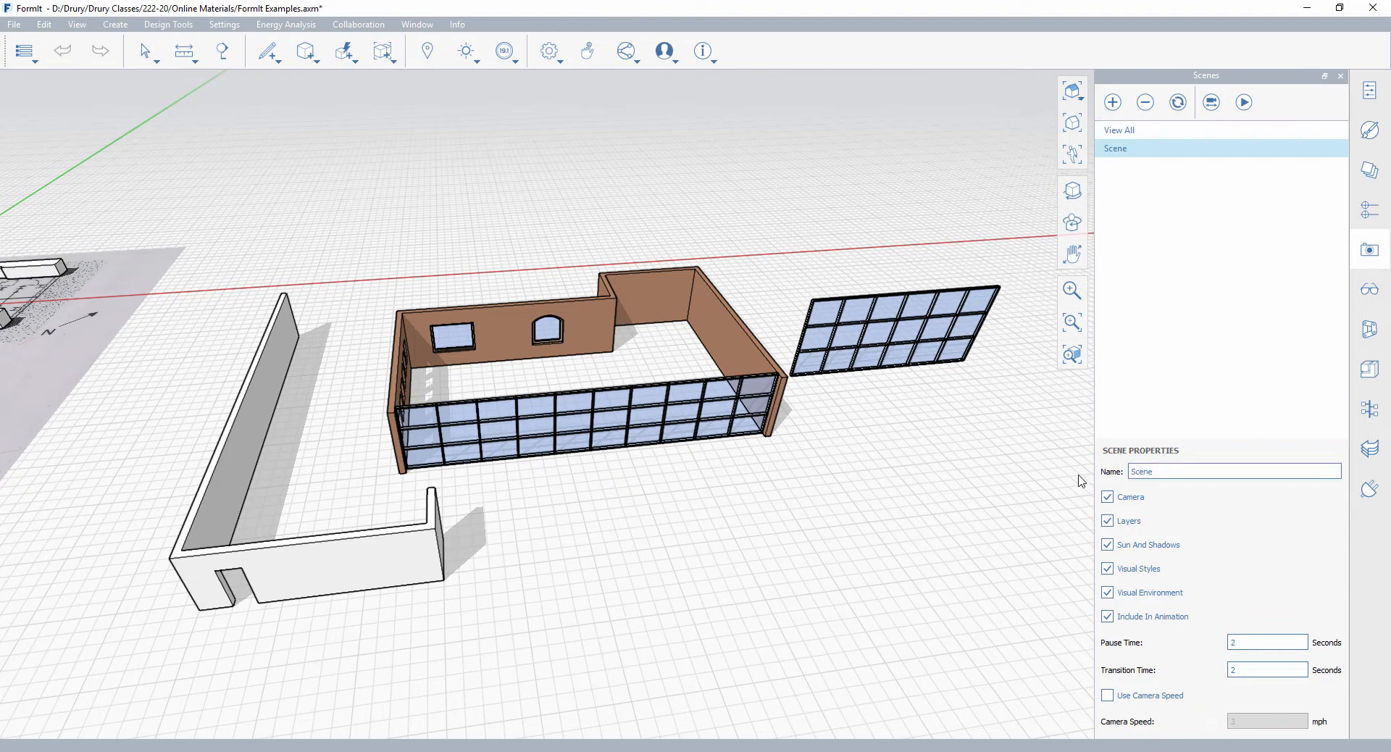
double_click(1141, 471)
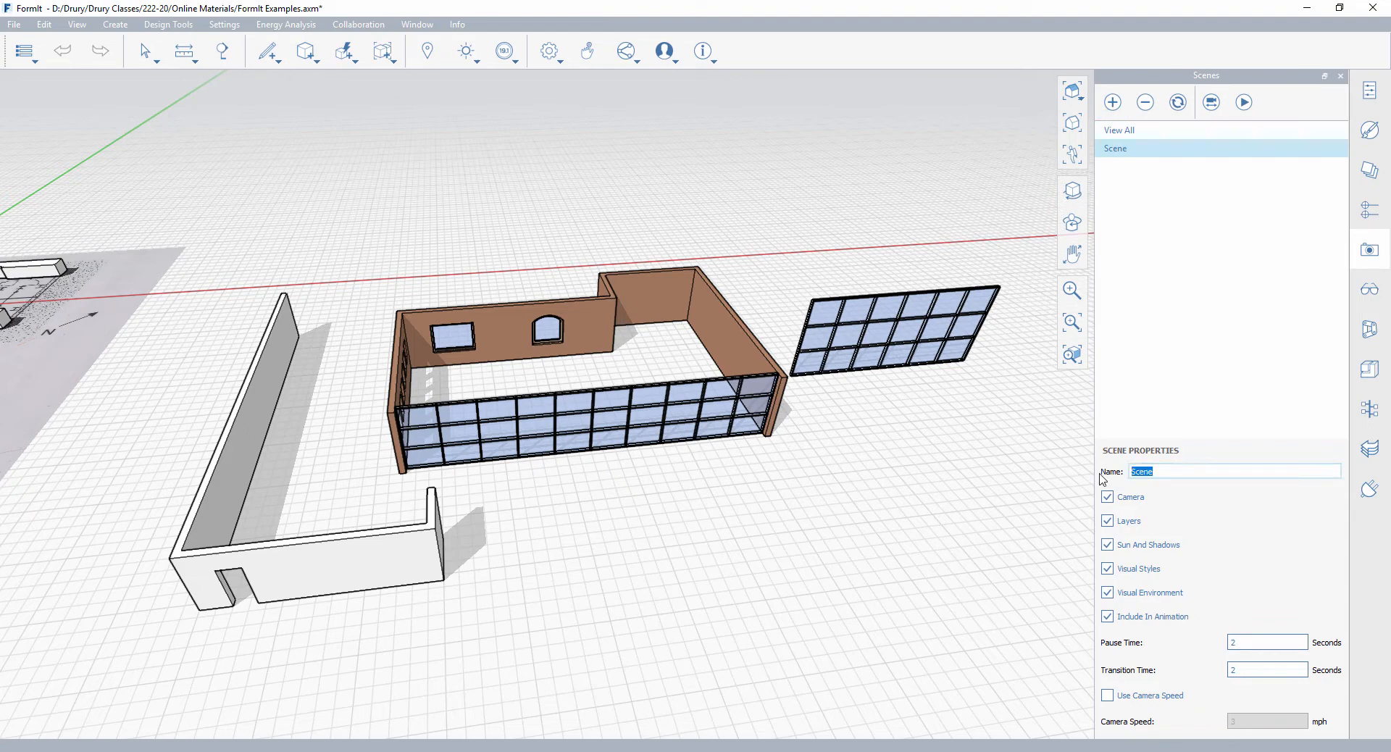
type("Bird")
key("Return")
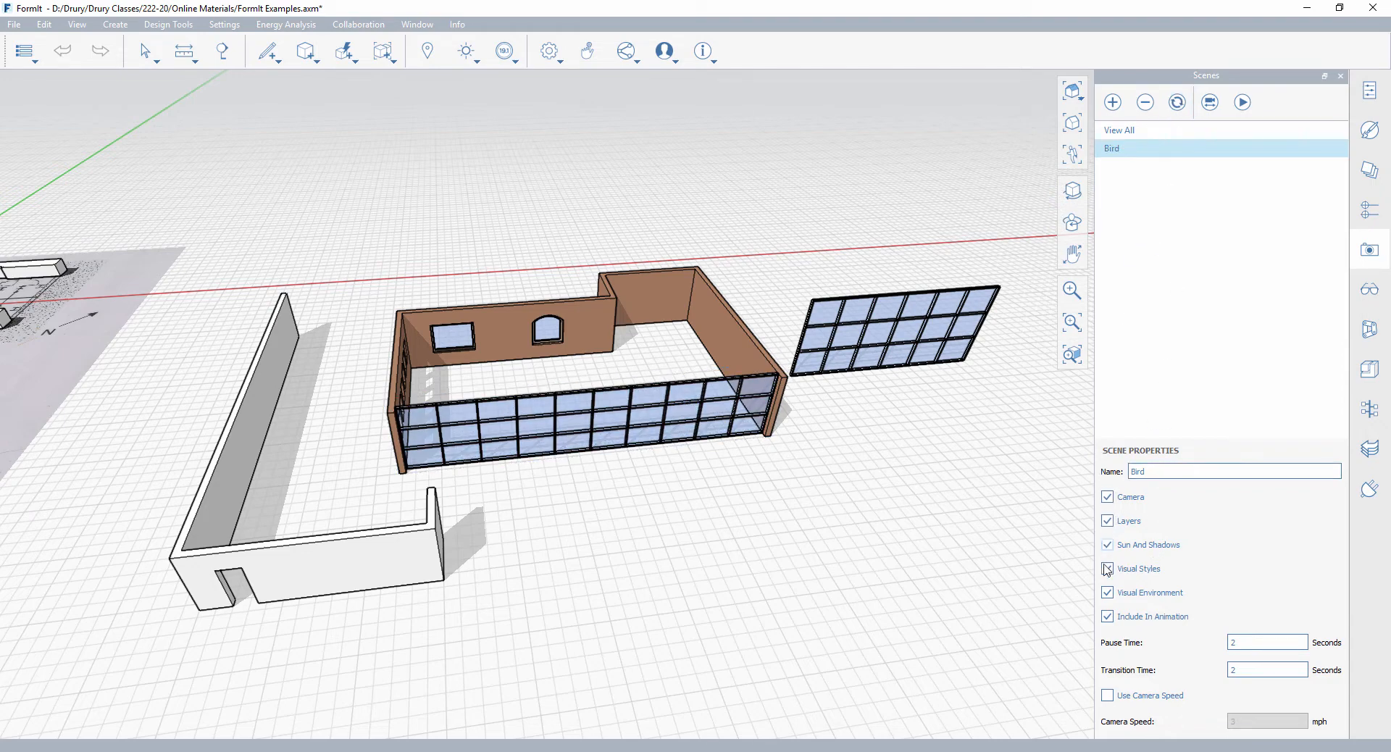
Update the Bird scene with the sun's time of day set to 11:15 AM and compare it with the View All scene.
left_click(1106, 593)
left_click(466, 51)
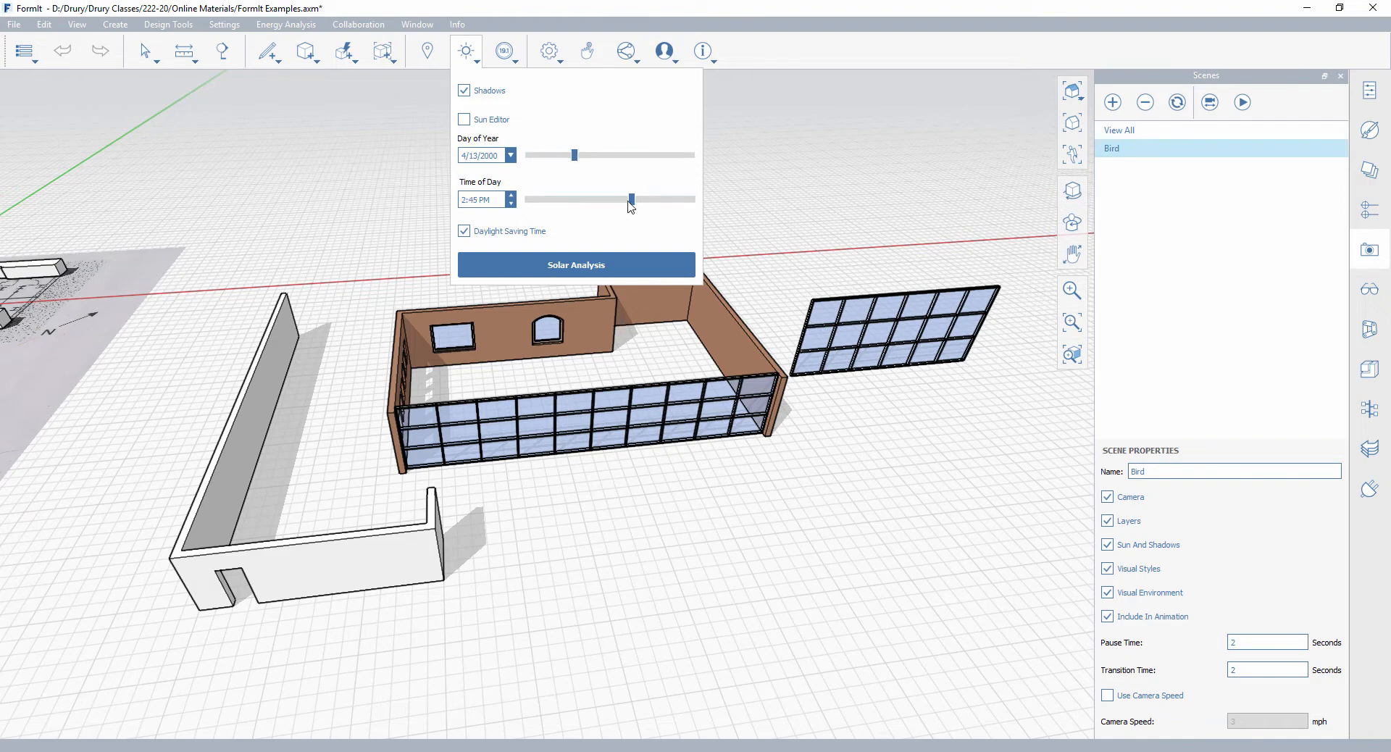
left_click_drag(630, 205, 589, 206)
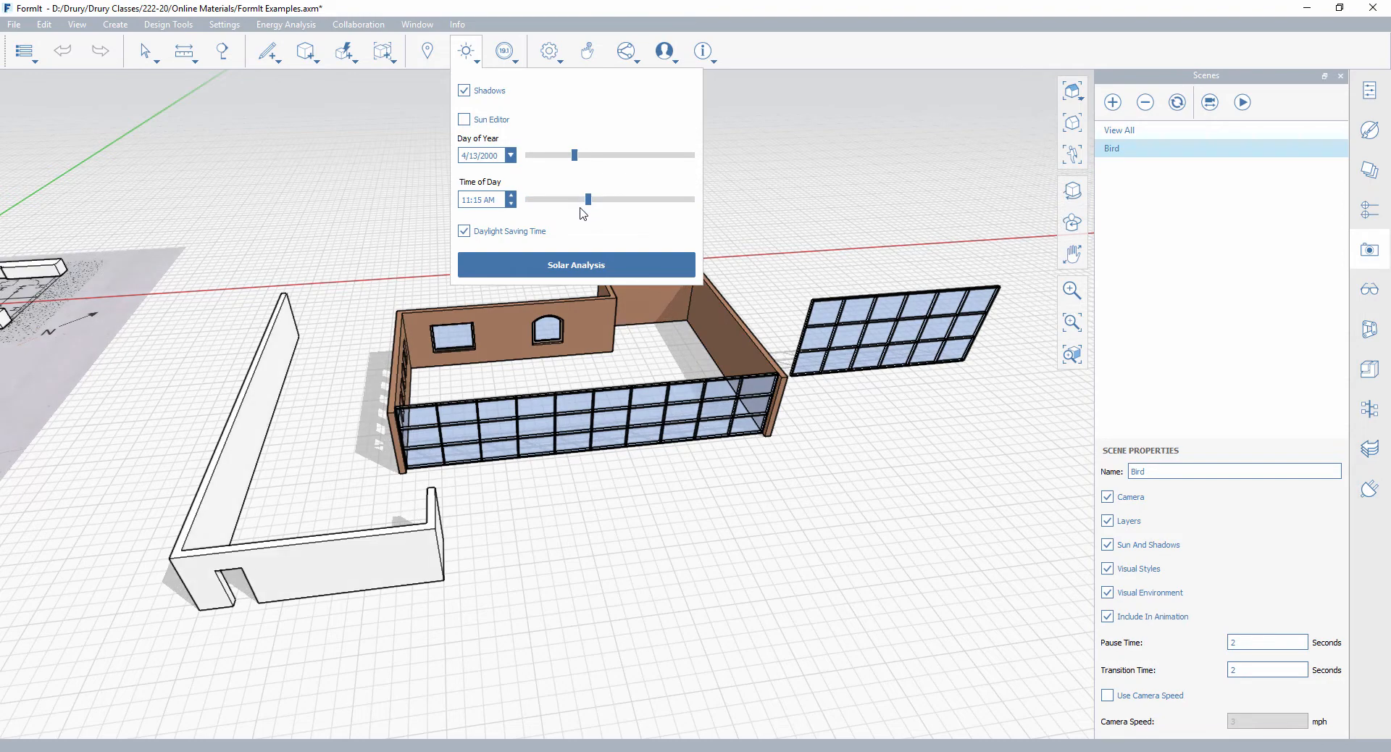
left_click(1177, 102)
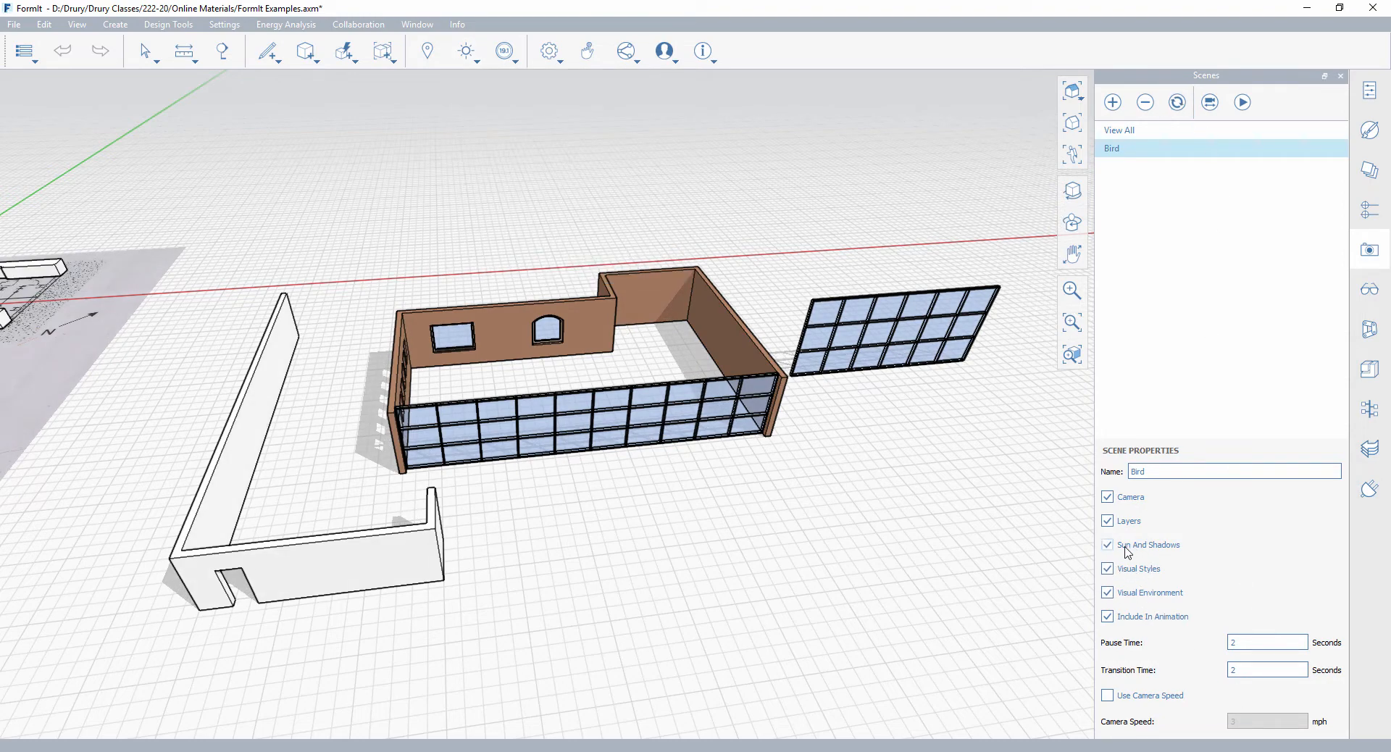
left_click(1123, 136)
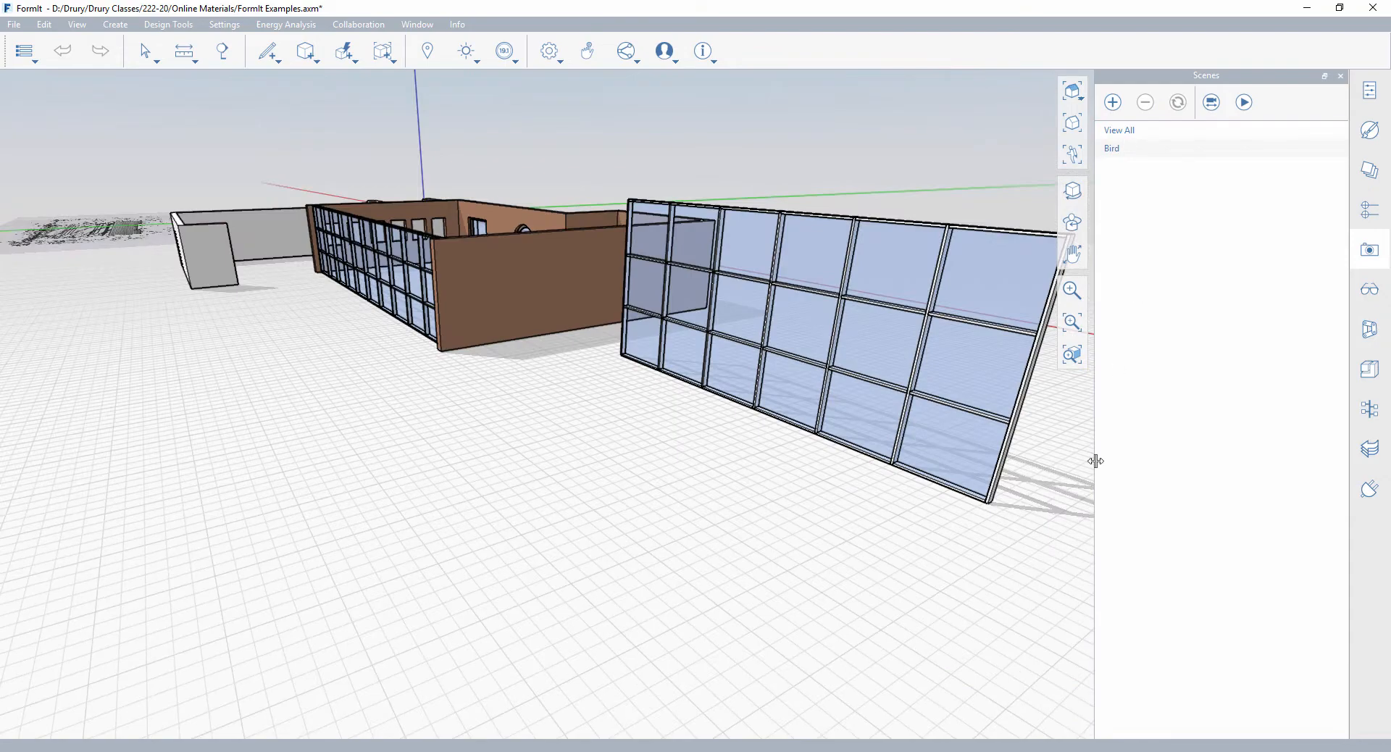
left_click(1116, 148)
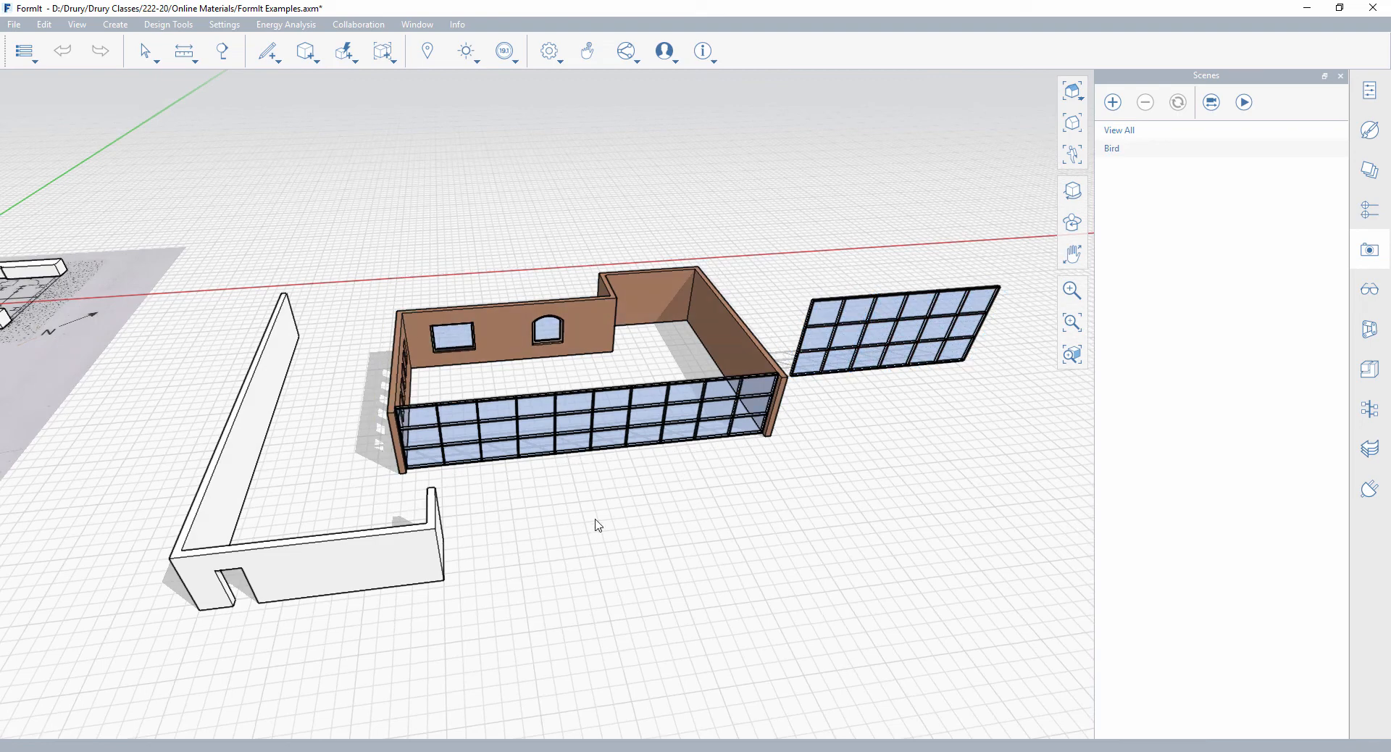
Add a third scene and try out a close view along the building's glass wall.
left_click(1113, 102)
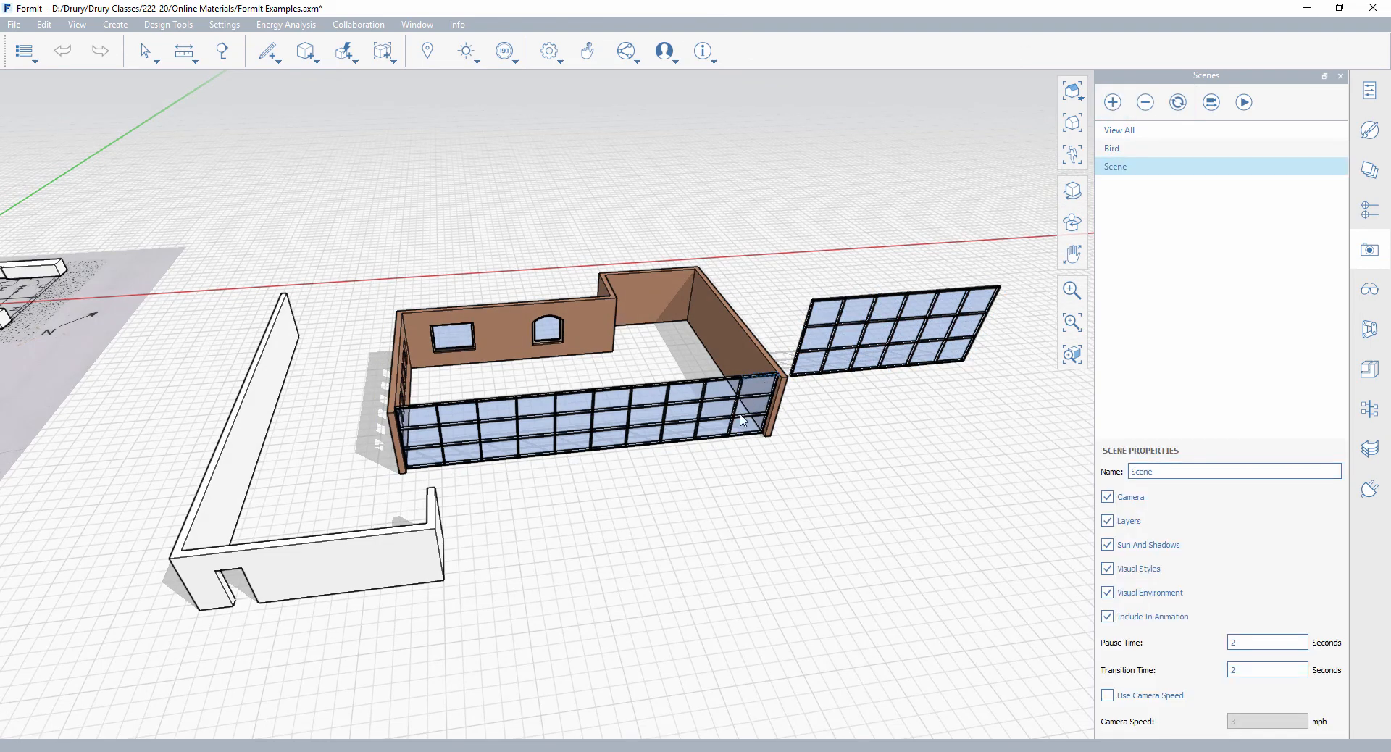
scroll(475, 481, "up", 7)
right_click_drag(615, 412, 808, 390)
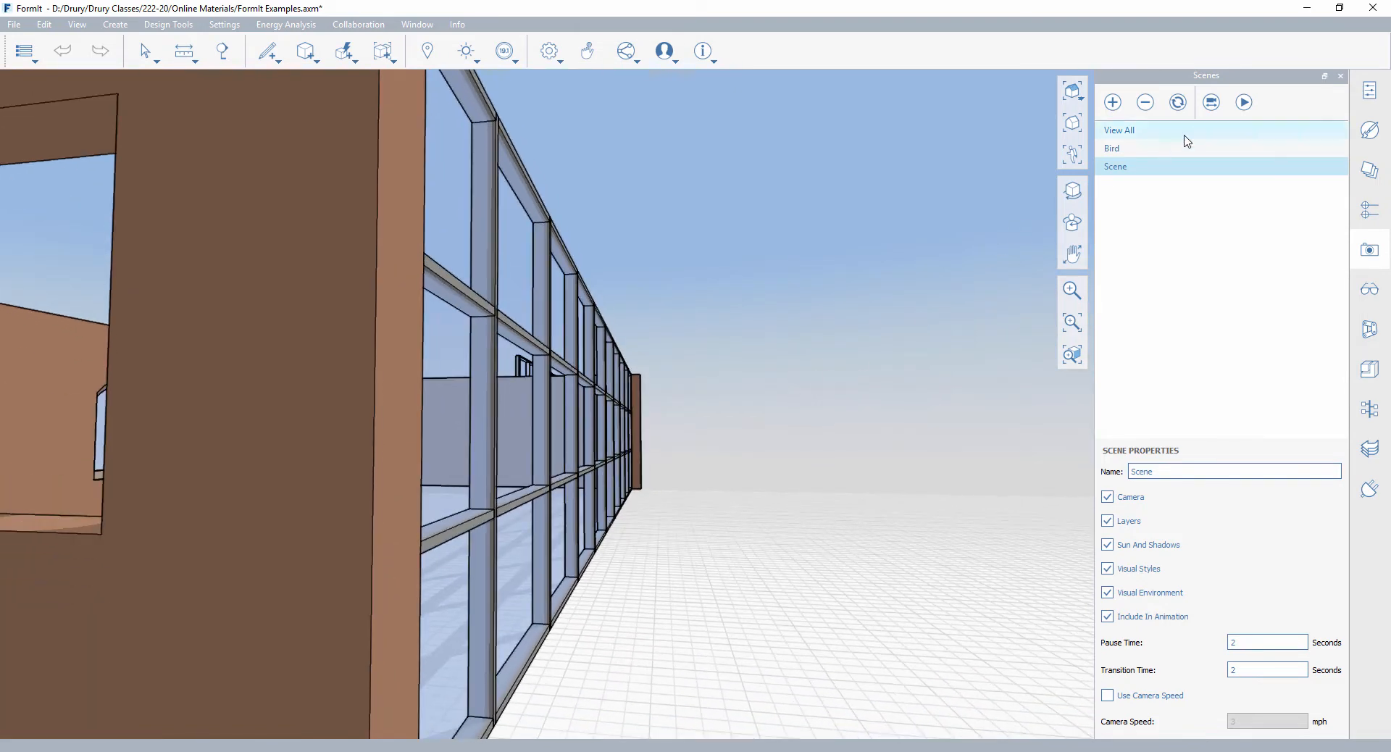
left_click(1121, 171)
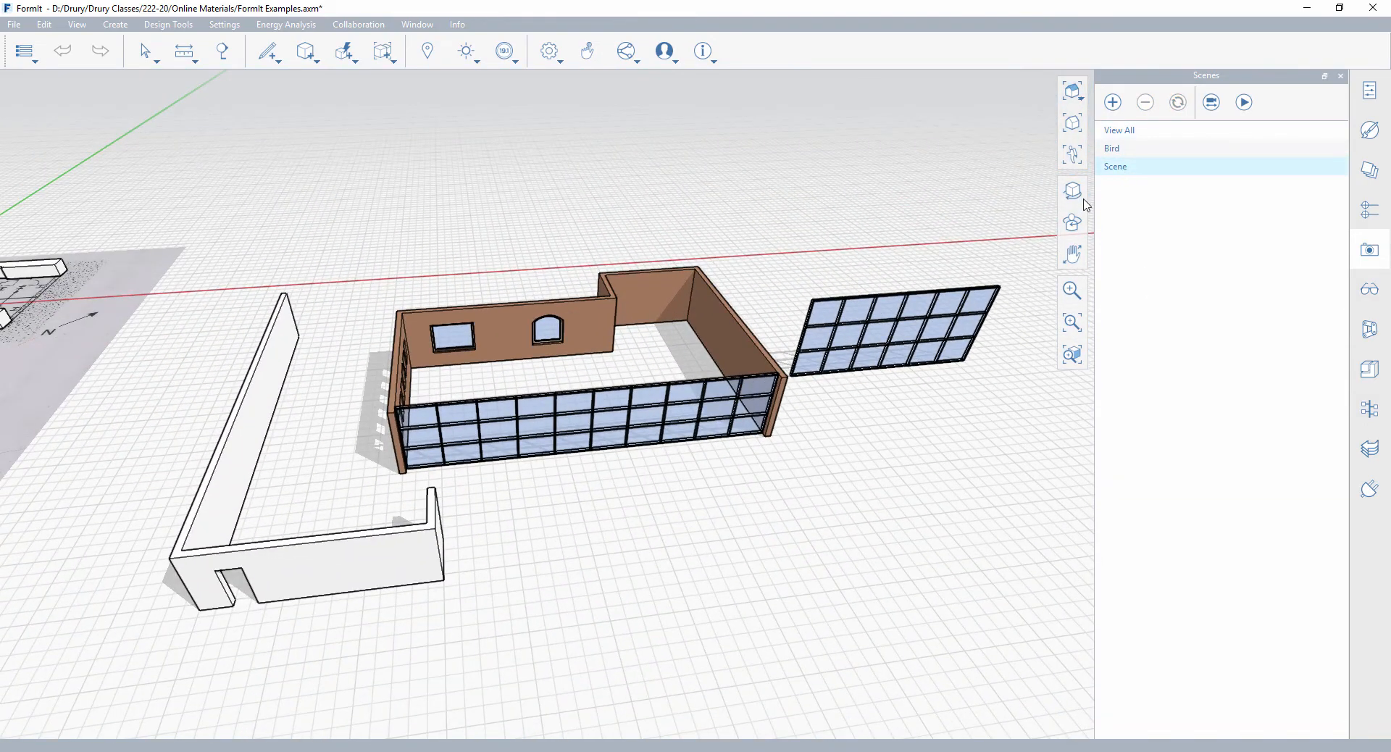
Frame a close, low view along the glass curtain wall and update the third scene with it.
right_click_drag(768, 319, 577, 379)
right_click_drag(442, 405, 572, 480)
scroll(571, 481, "up", 10)
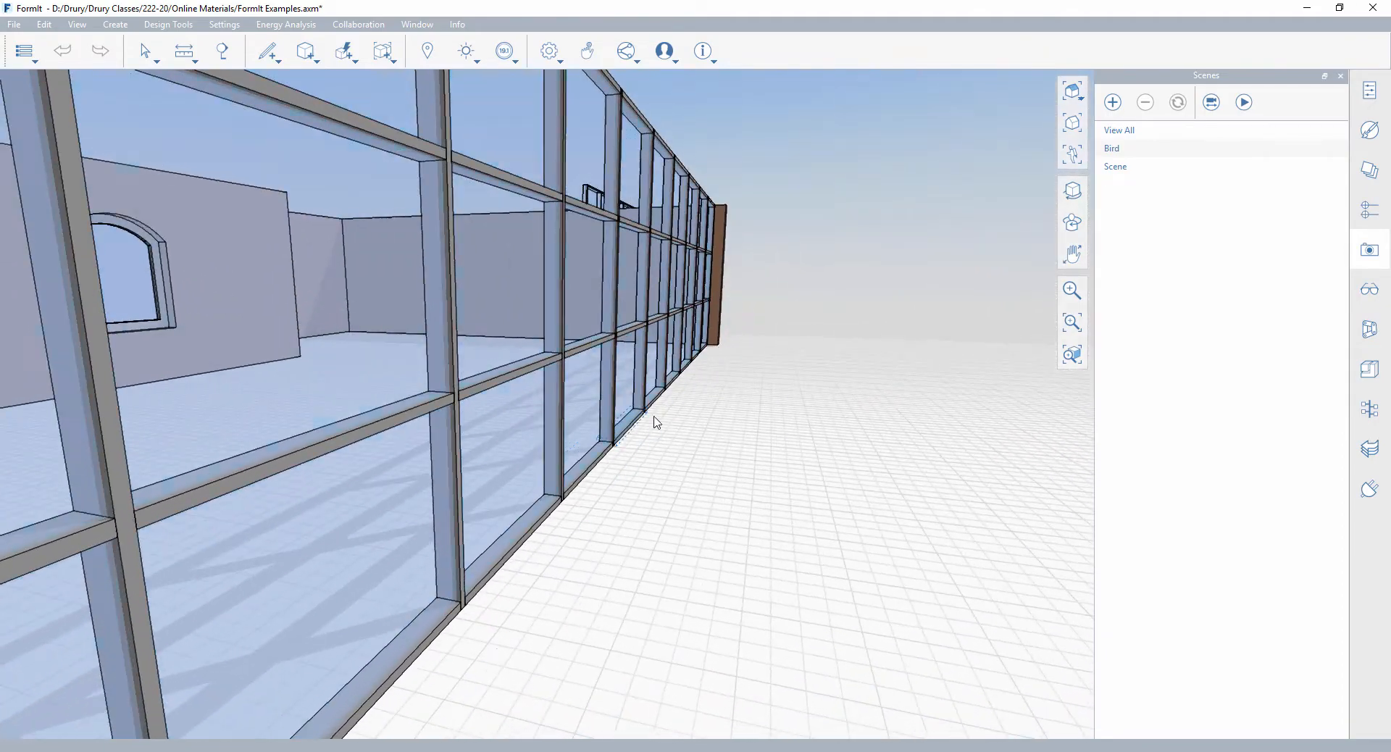
right_click_drag(652, 439, 717, 415)
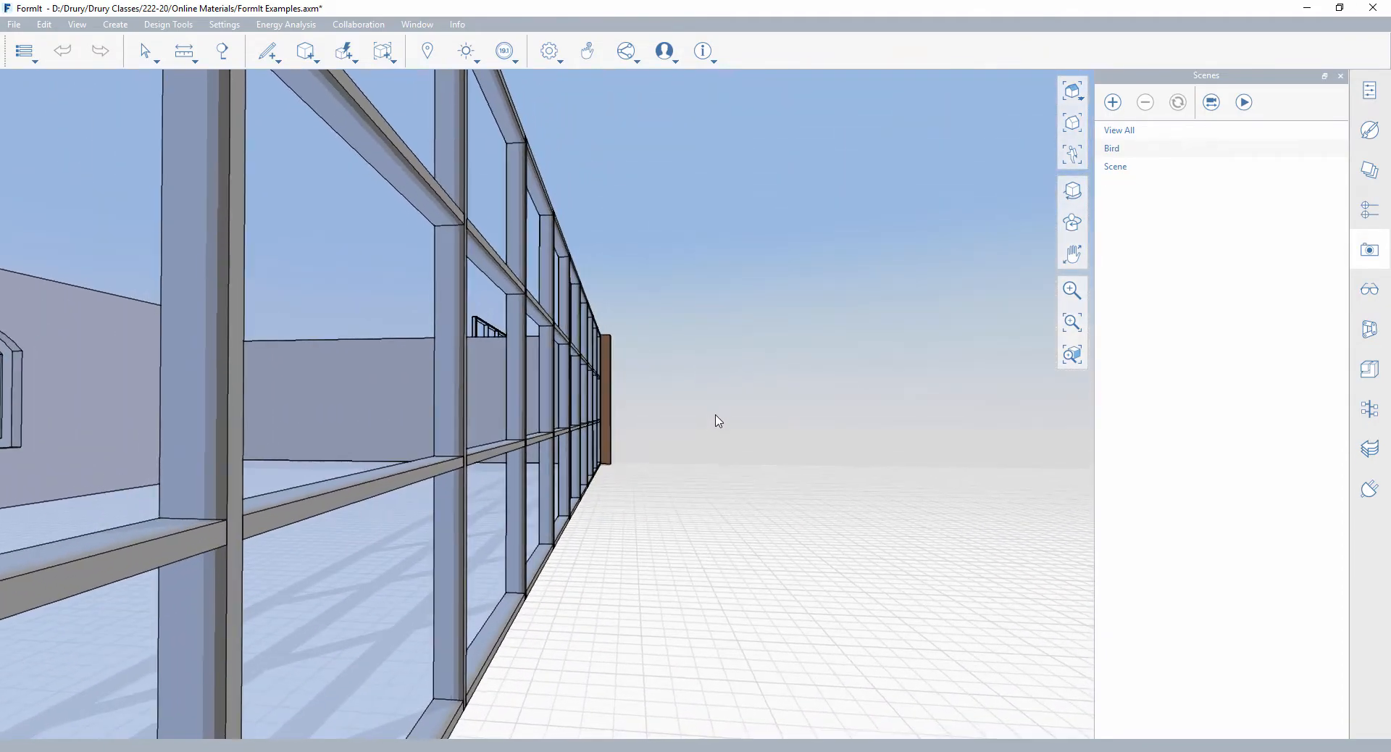
left_click(1126, 168)
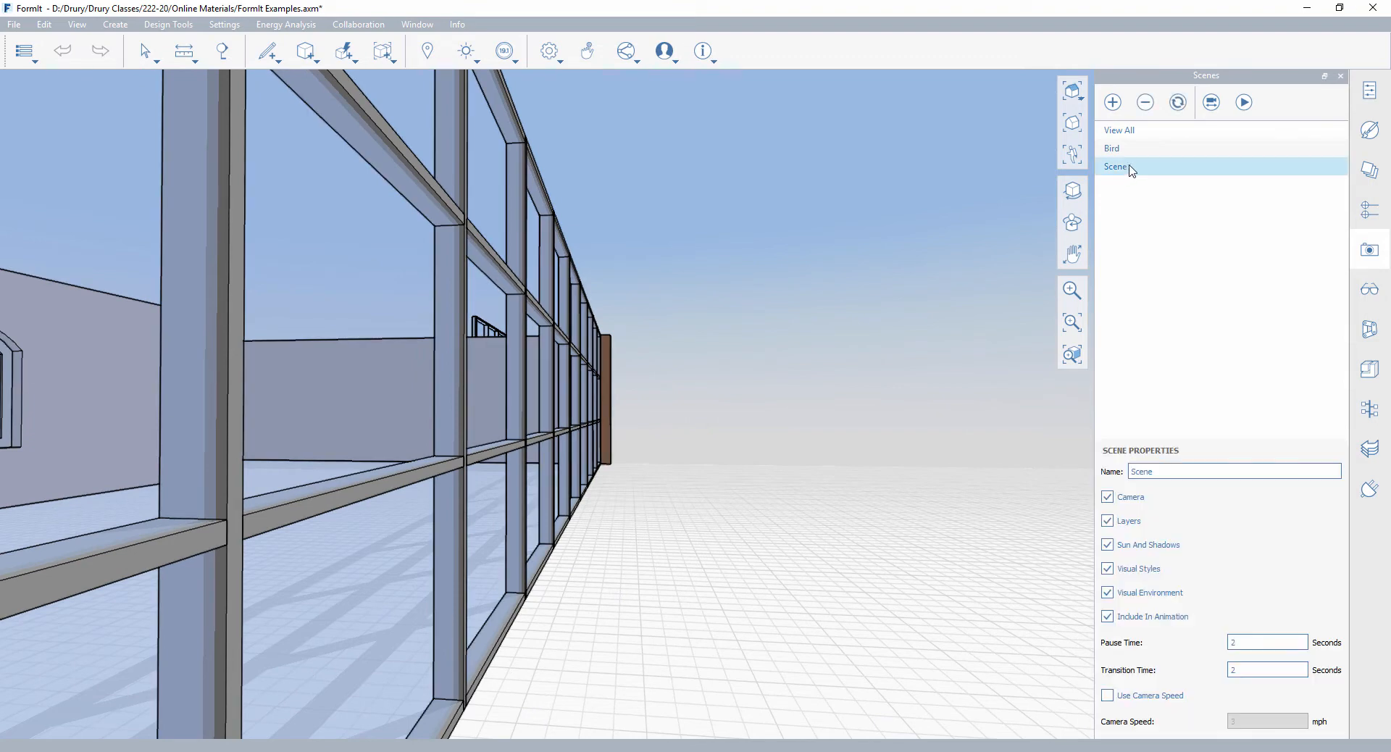
left_click(1181, 106)
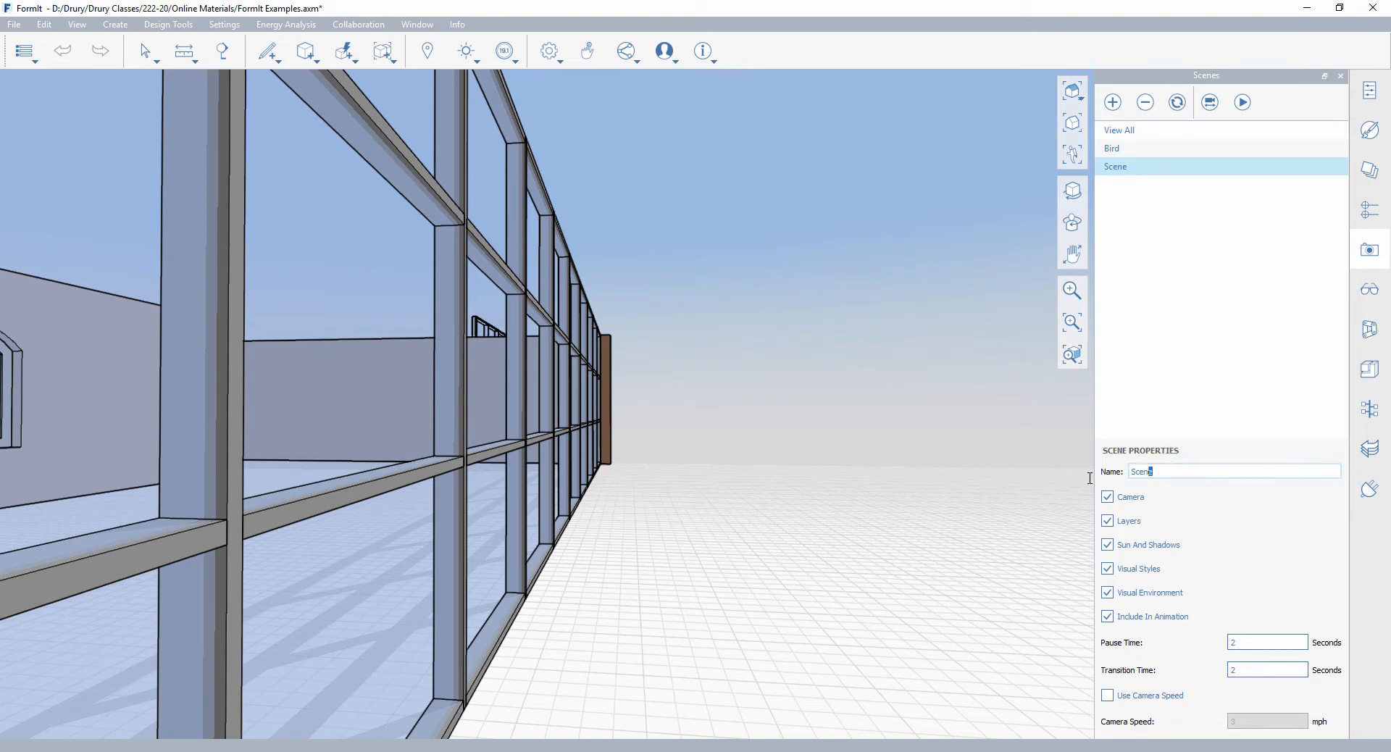
Rename the third scene as Glass.
left_click_drag(1171, 471, 1123, 475)
type("Glass")
key("Return")
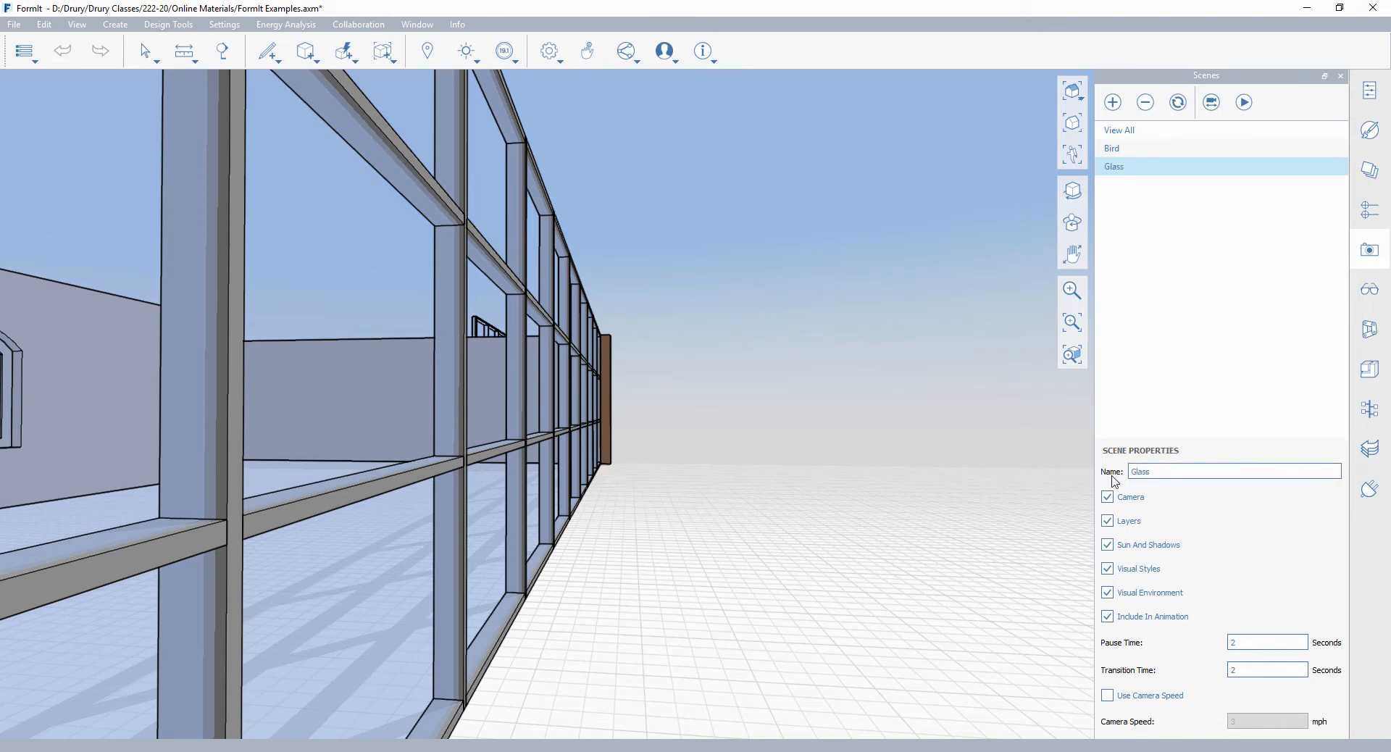
View the View All, Bird and Glass scenes one by one and play the scene animation.
left_click(1124, 133)
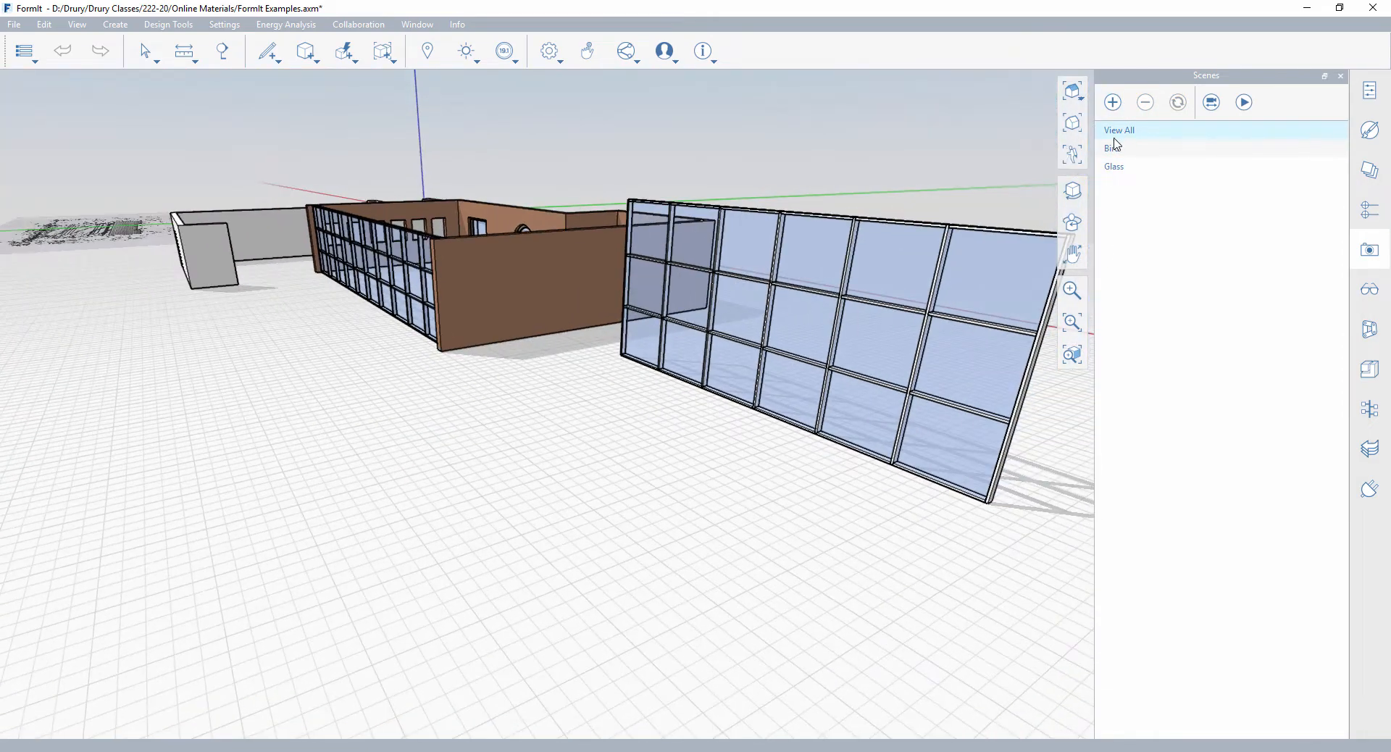
left_click(1112, 150)
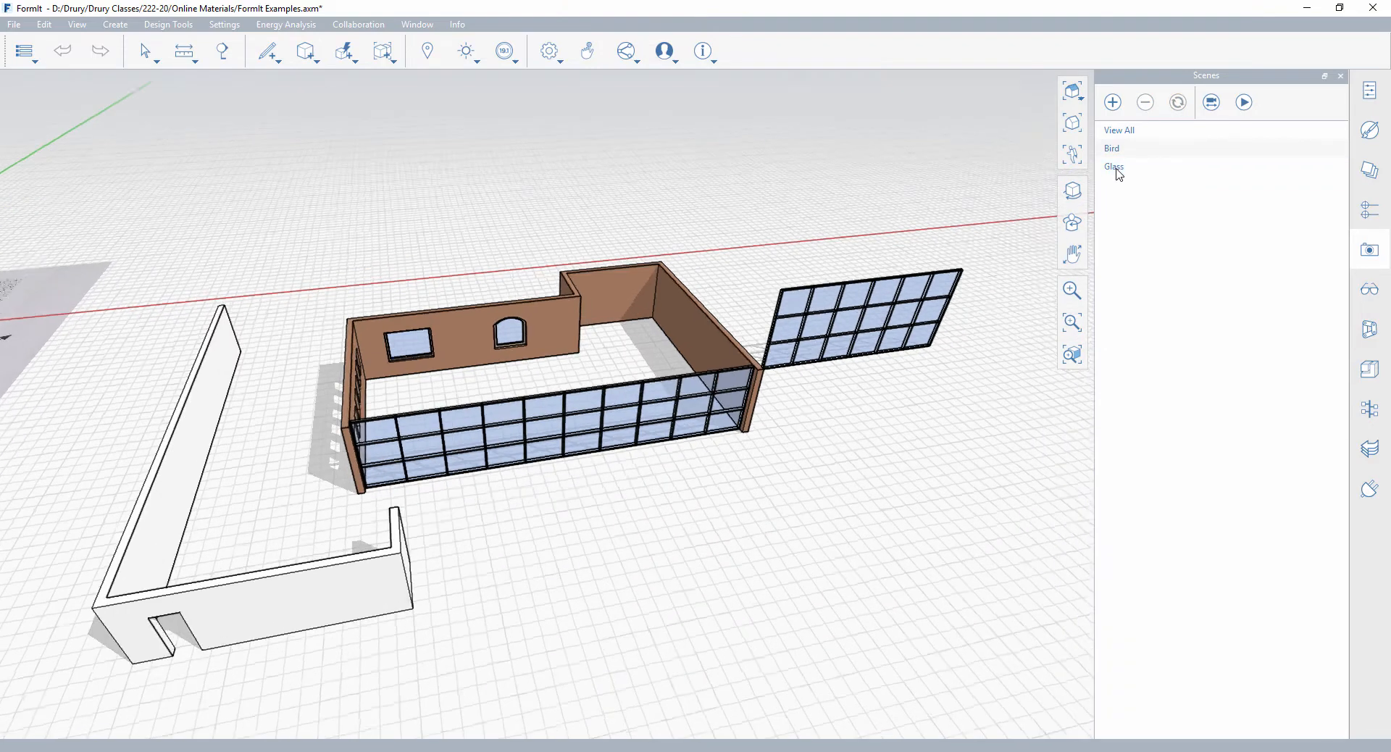
left_click(1117, 167)
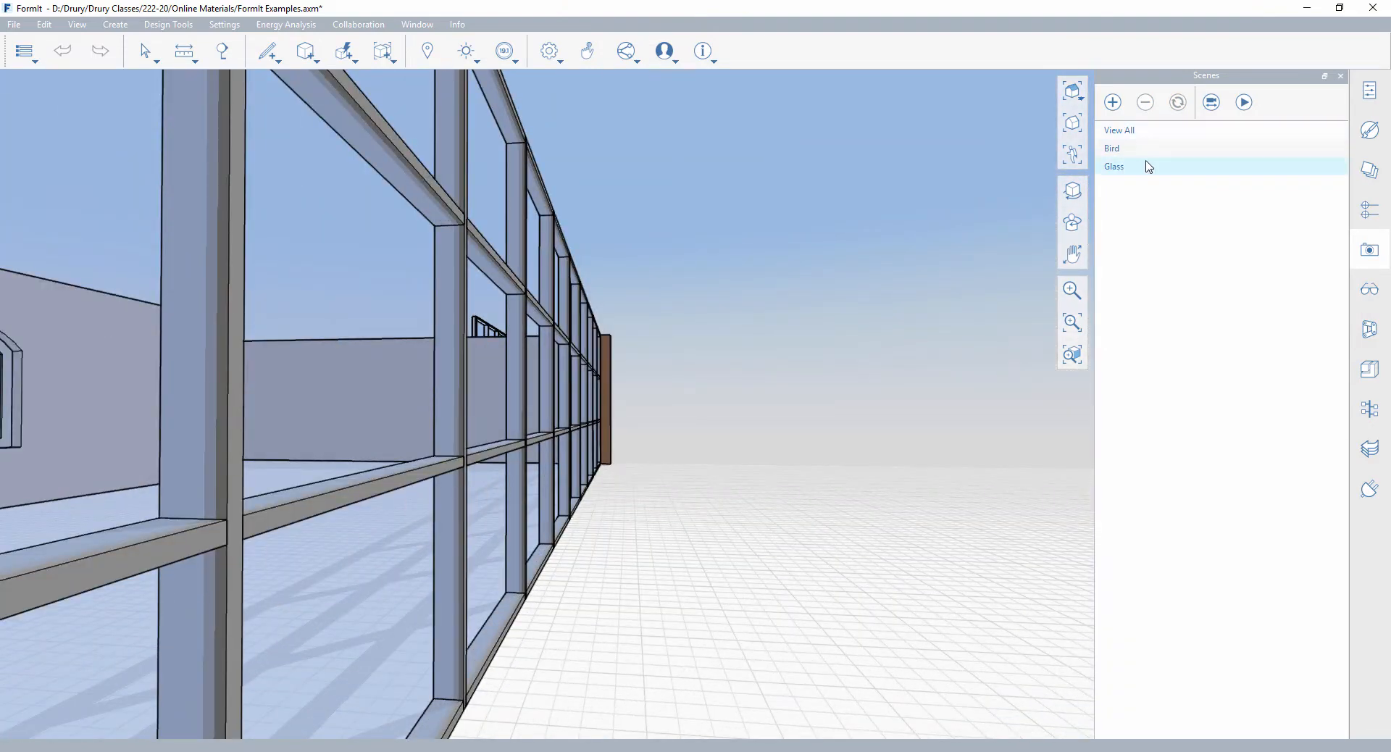
left_click(1244, 102)
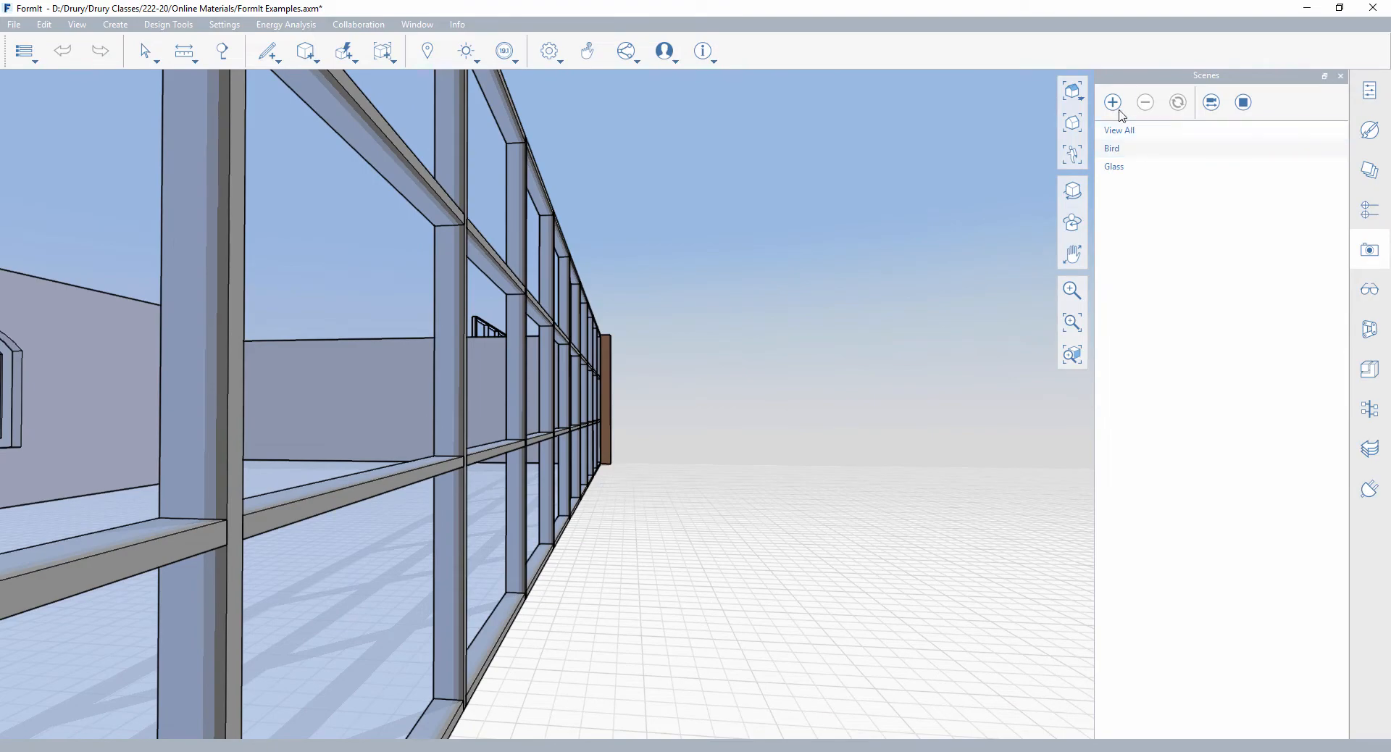
left_click(1124, 135)
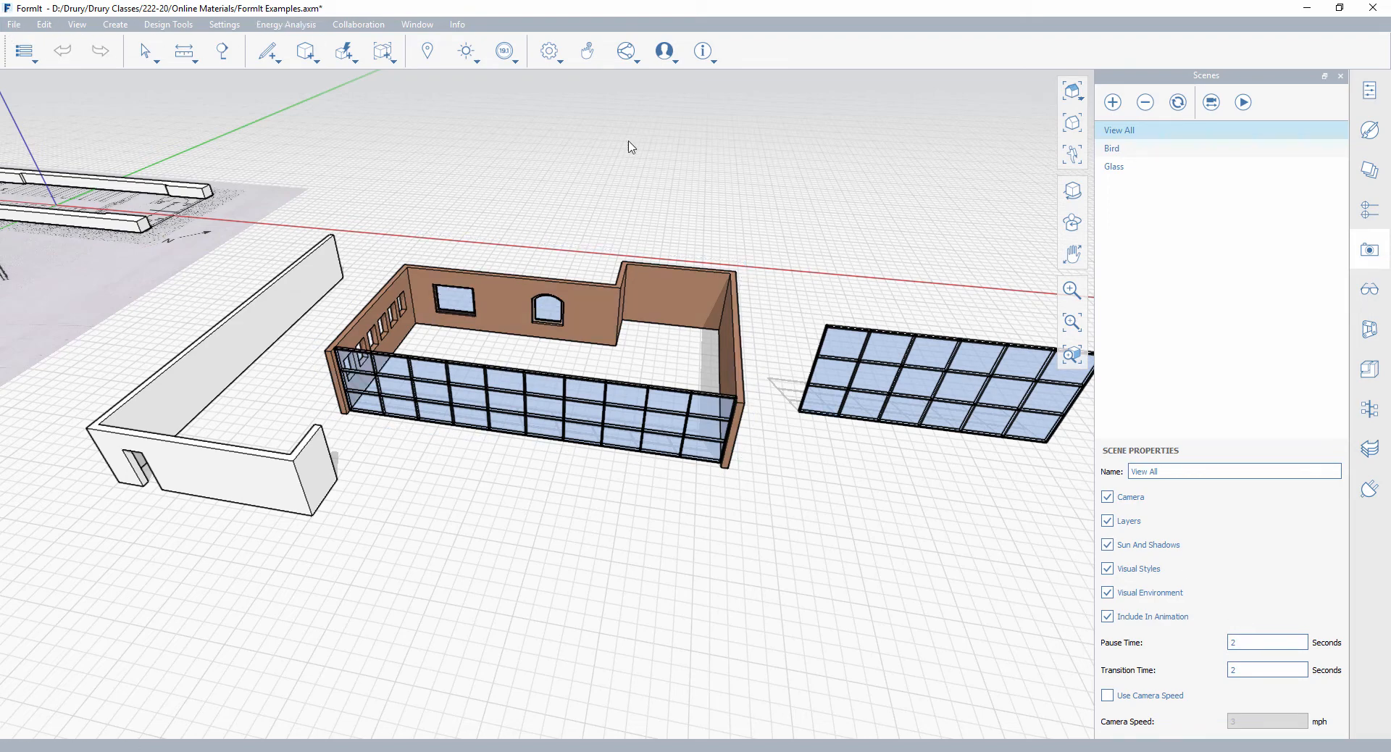
Show the Glass scene and set up a local export of the view as an image with the Viewport size preset.
left_click(1122, 168)
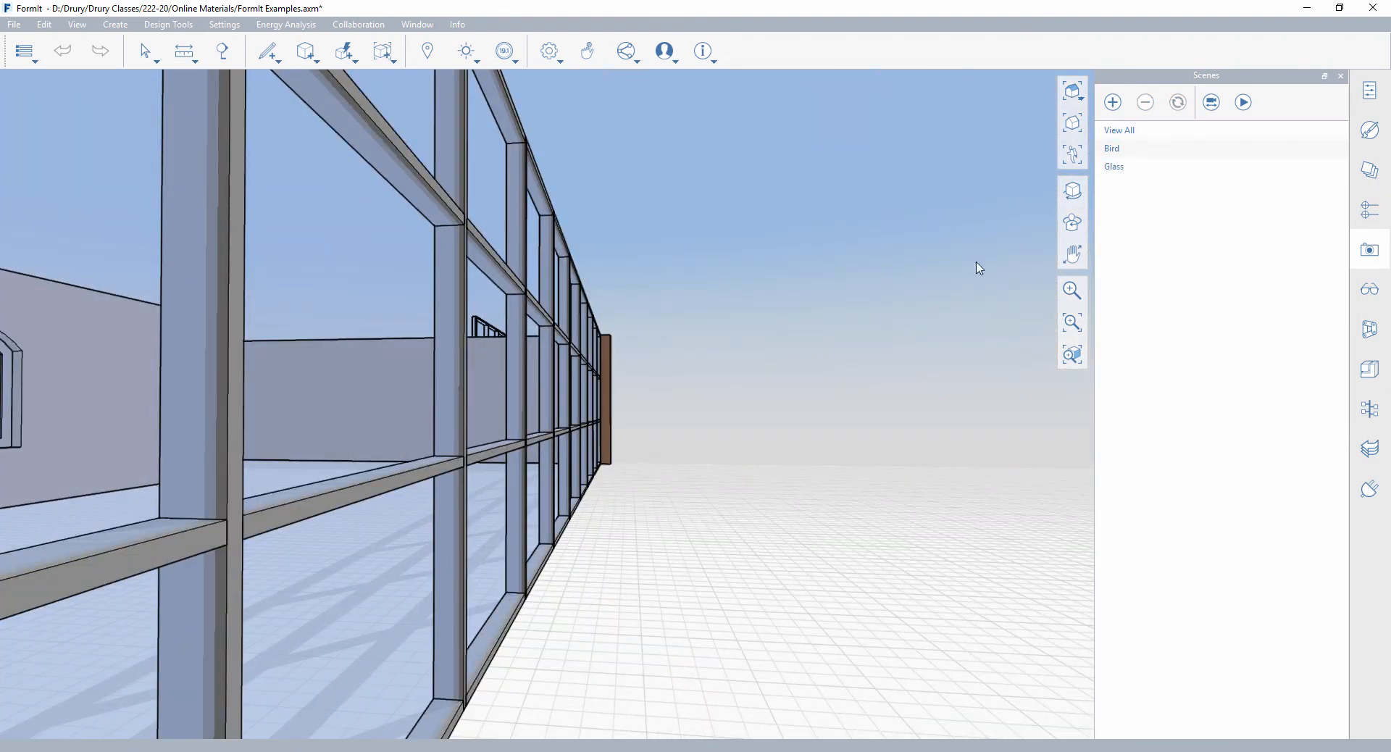
left_click(301, 159)
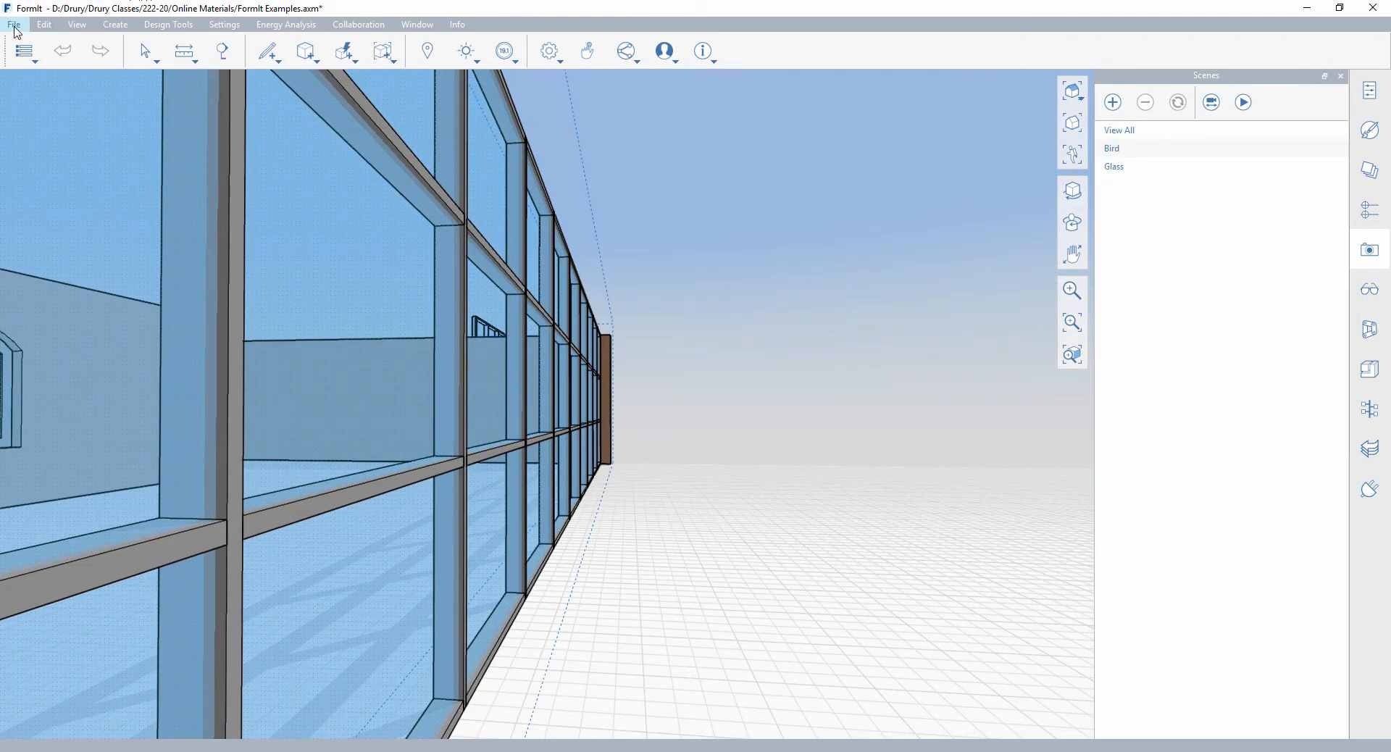
left_click(14, 27)
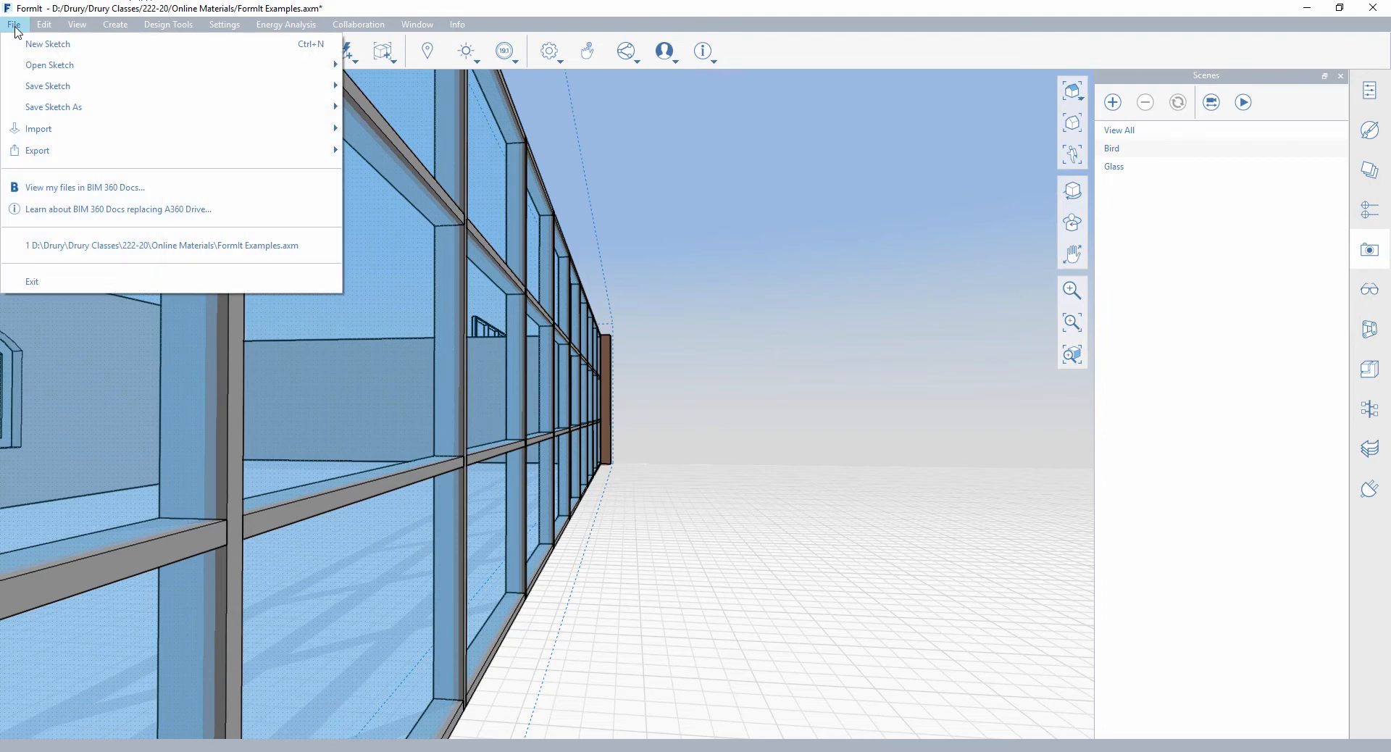
mouse_move(48, 156)
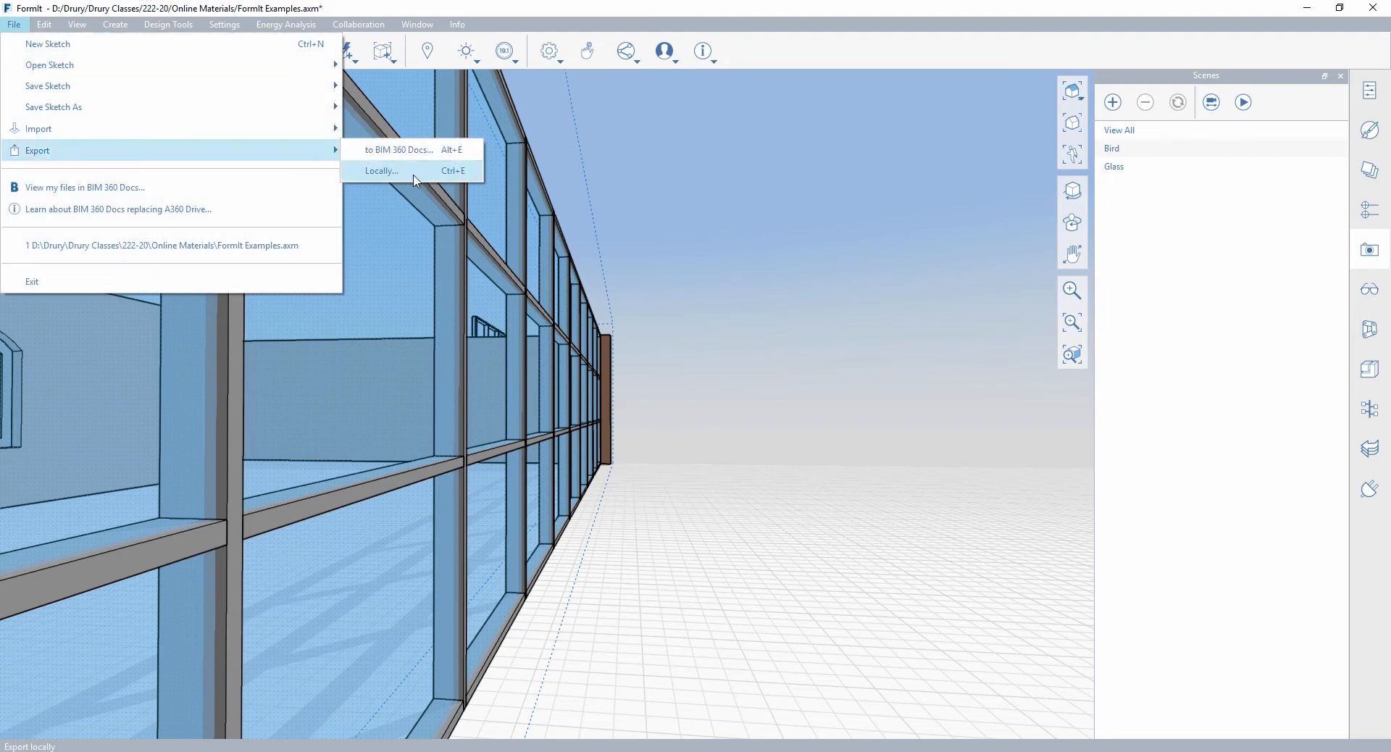
left_click(415, 178)
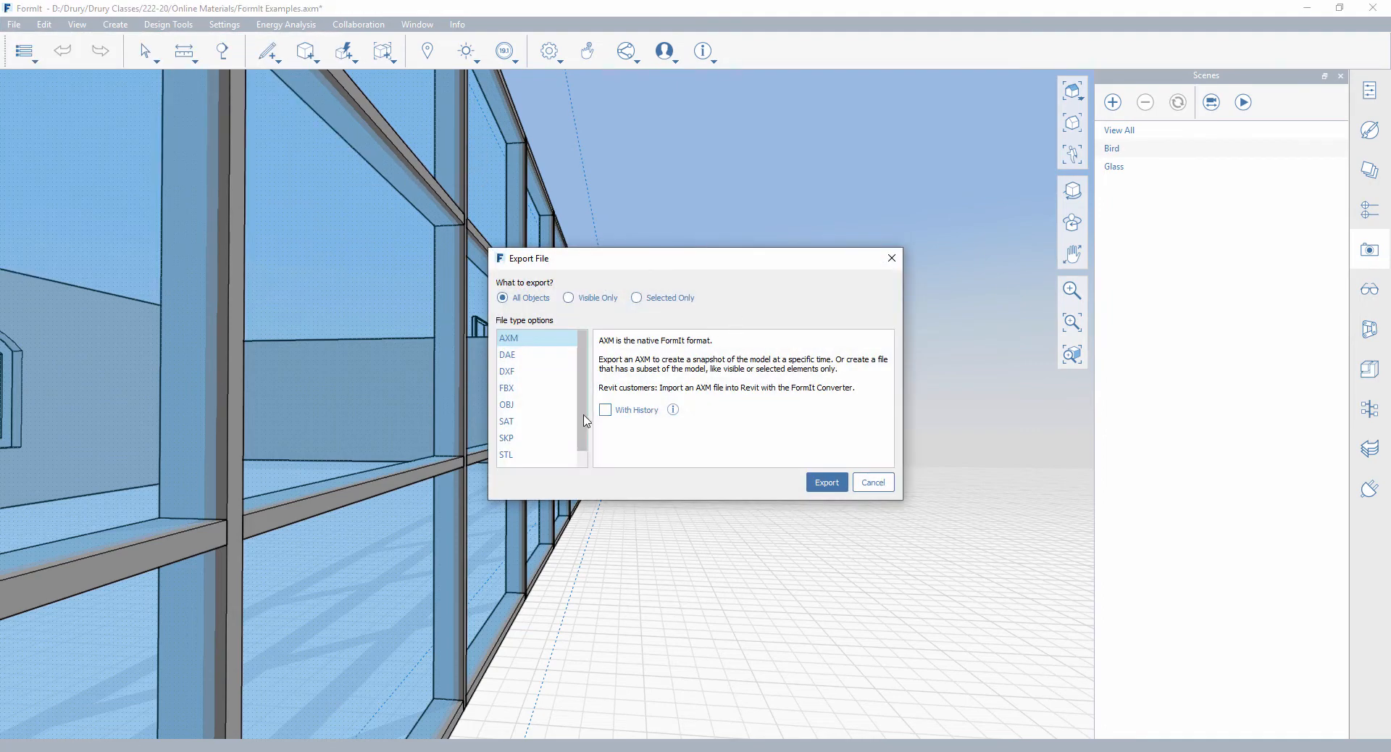
scroll(585, 421, "down", 1)
left_click(518, 457)
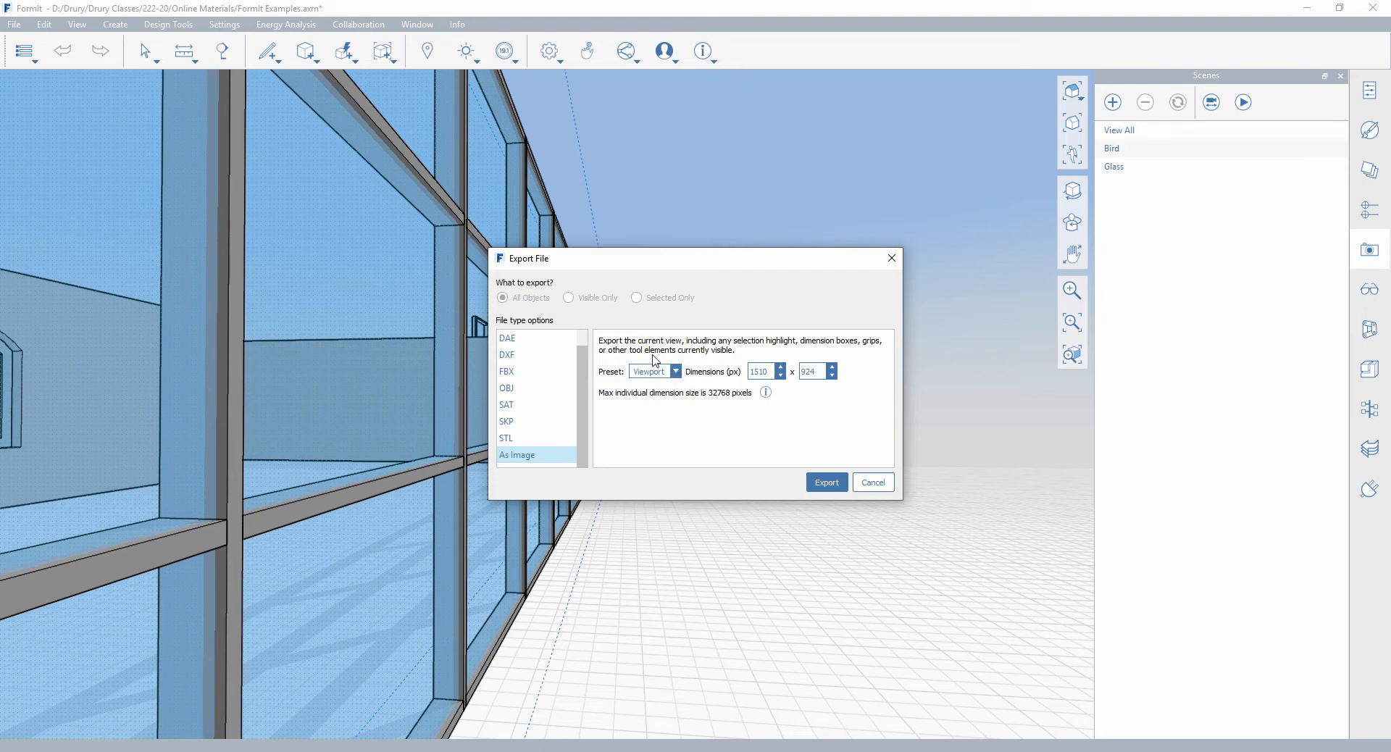
left_click(675, 372)
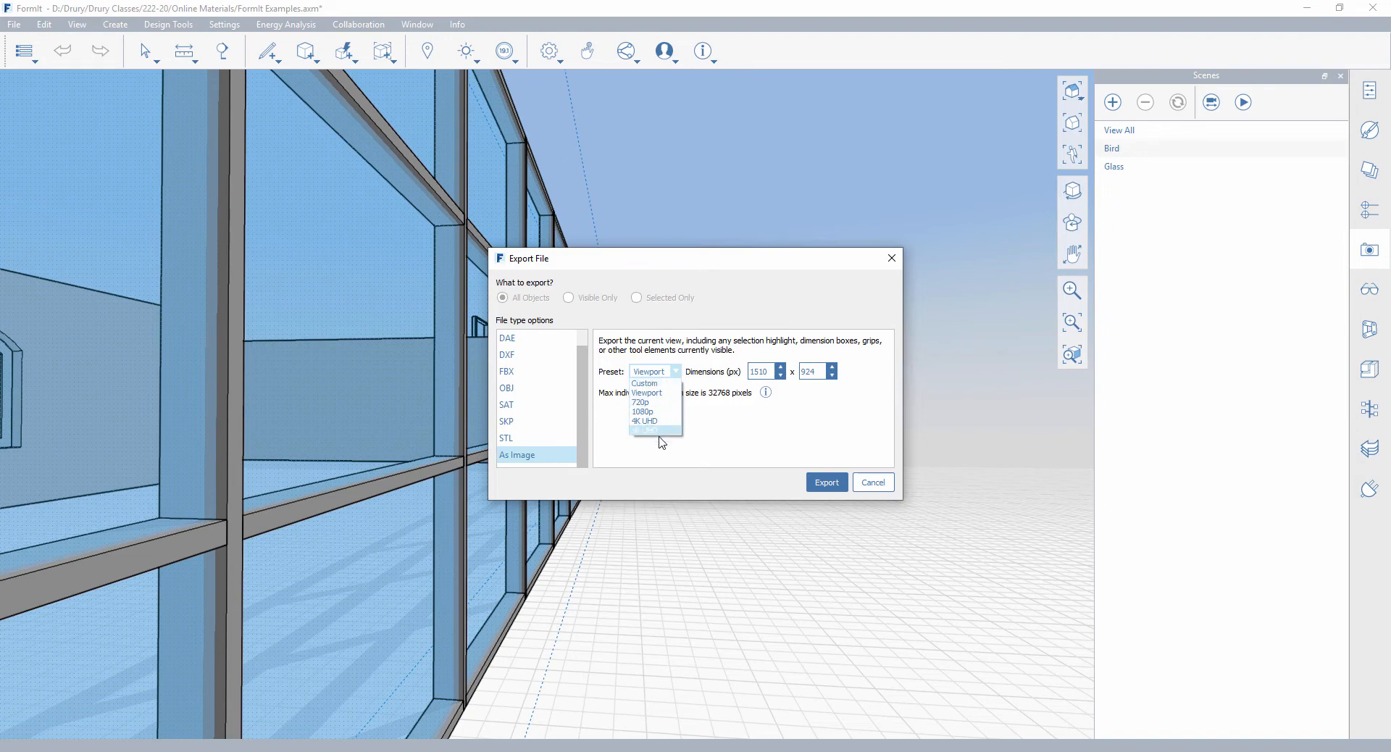
left_click(665, 394)
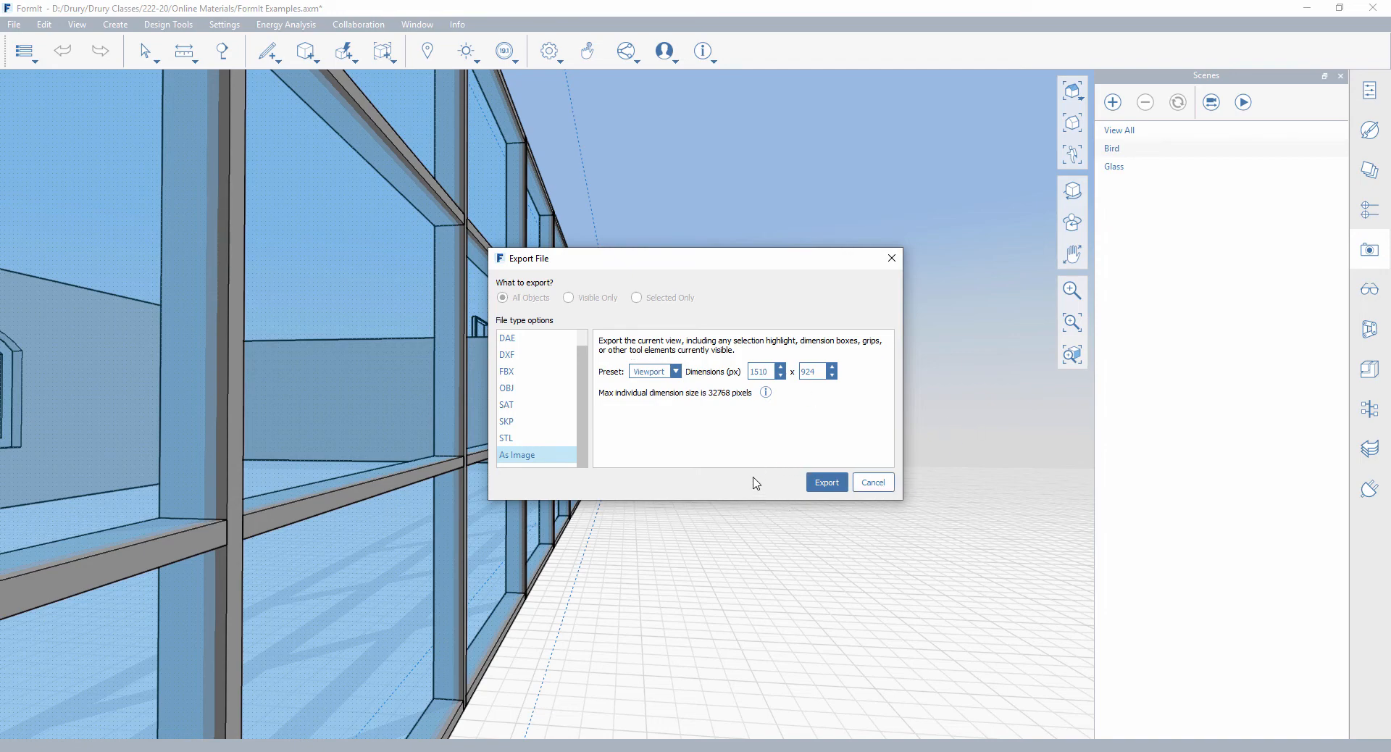
left_click(827, 483)
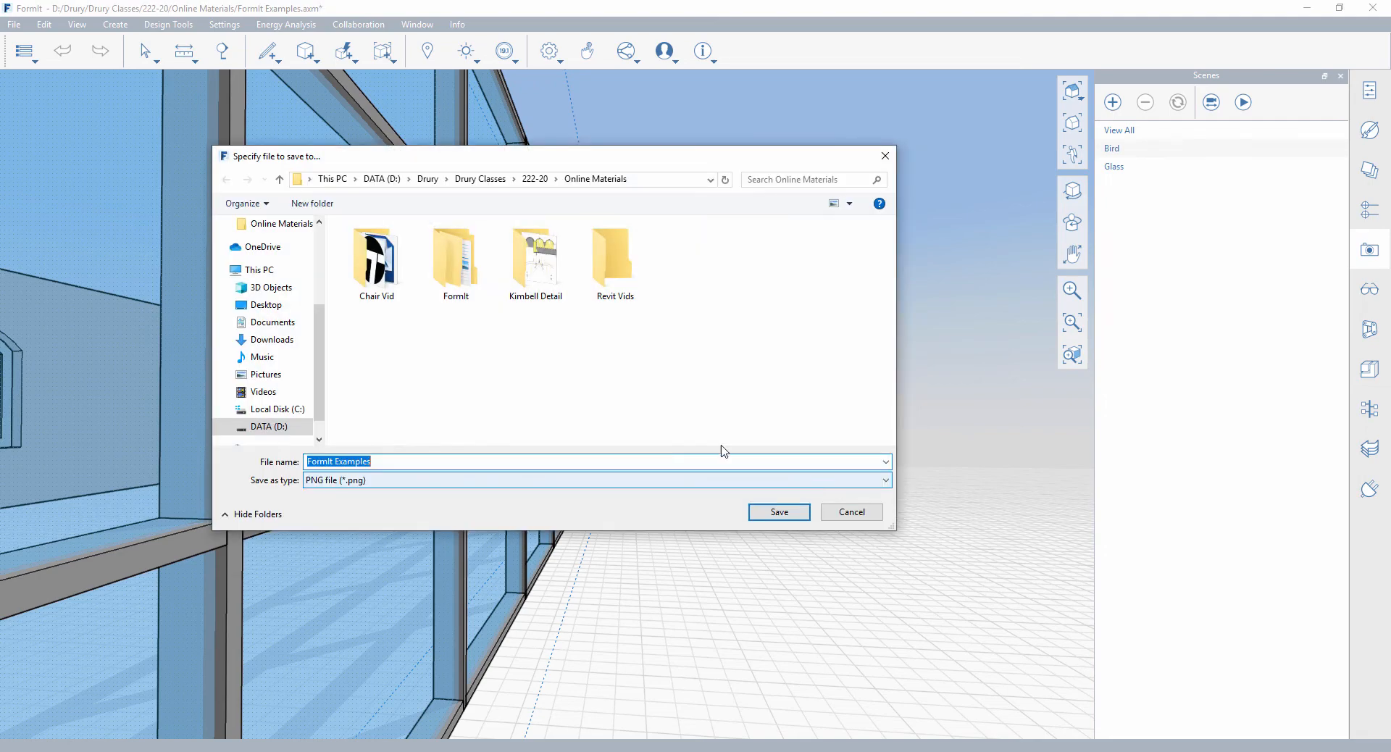
Save the exported image as a JPEG file named Glass View in the Online Materials folder and clear the model selection.
left_click(425, 465)
left_click(405, 481)
left_click(355, 504)
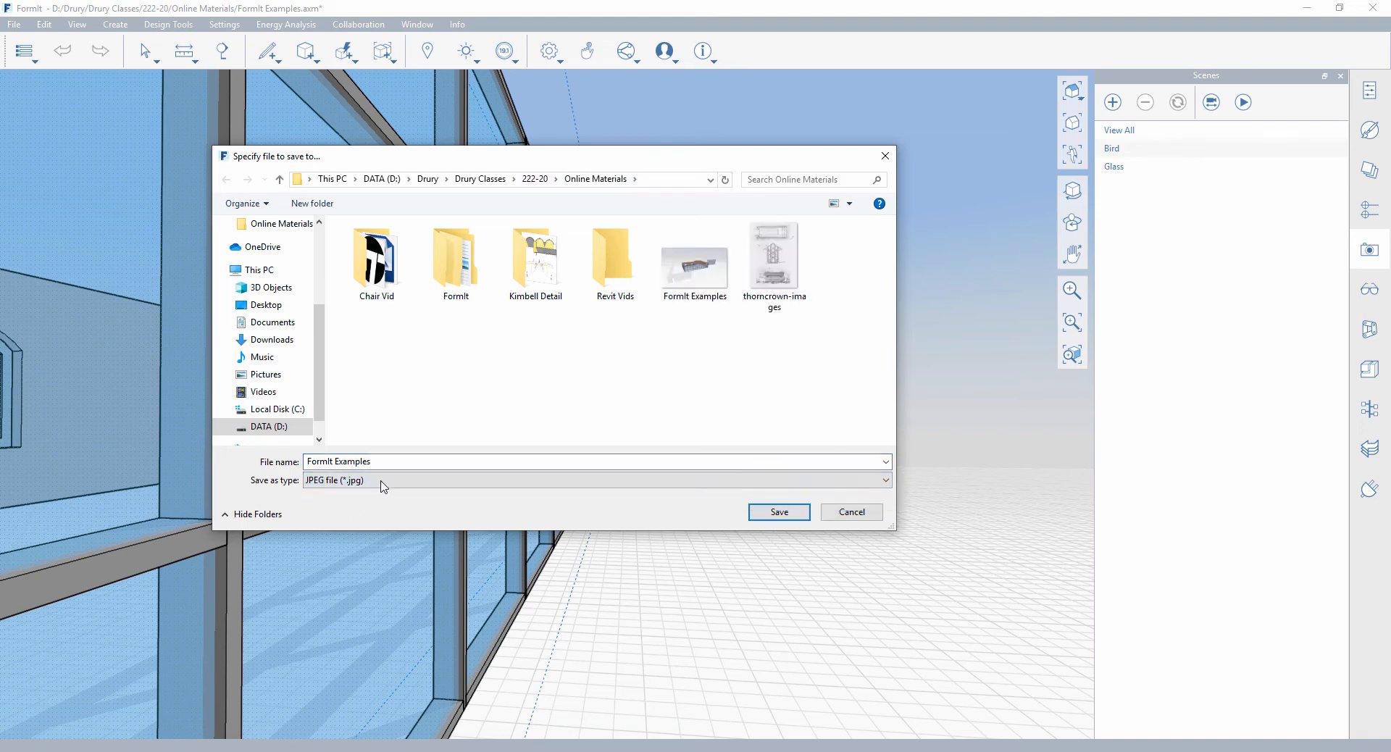
key("ctrl+a")
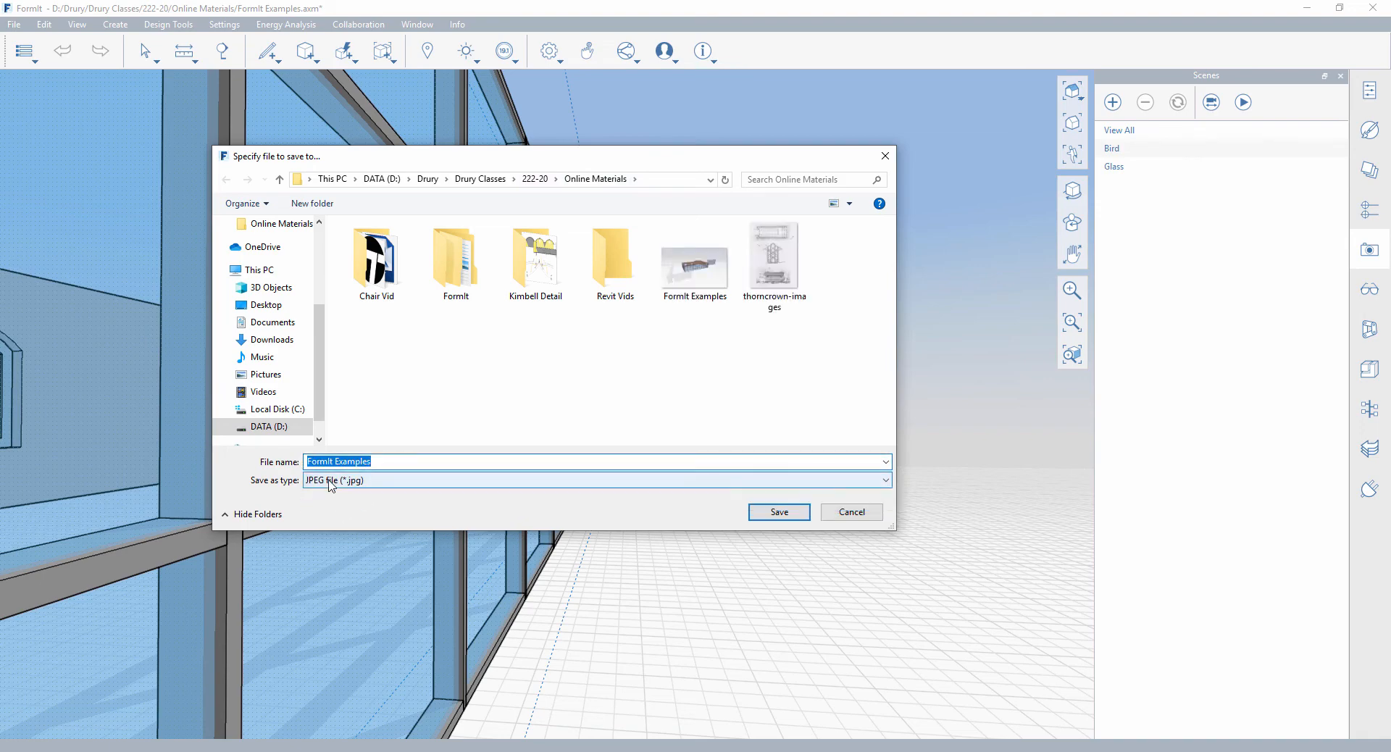
type("Glass View")
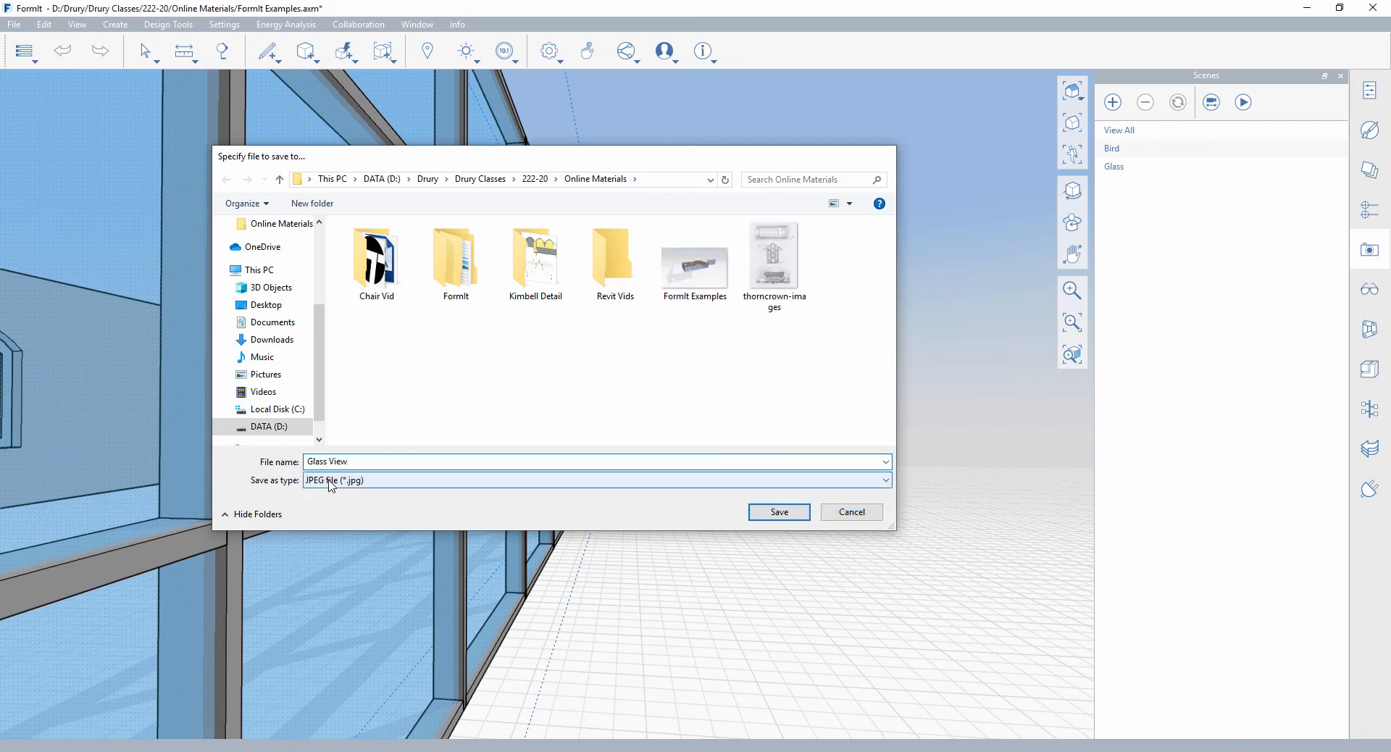
key("Return")
left_click(847, 573)
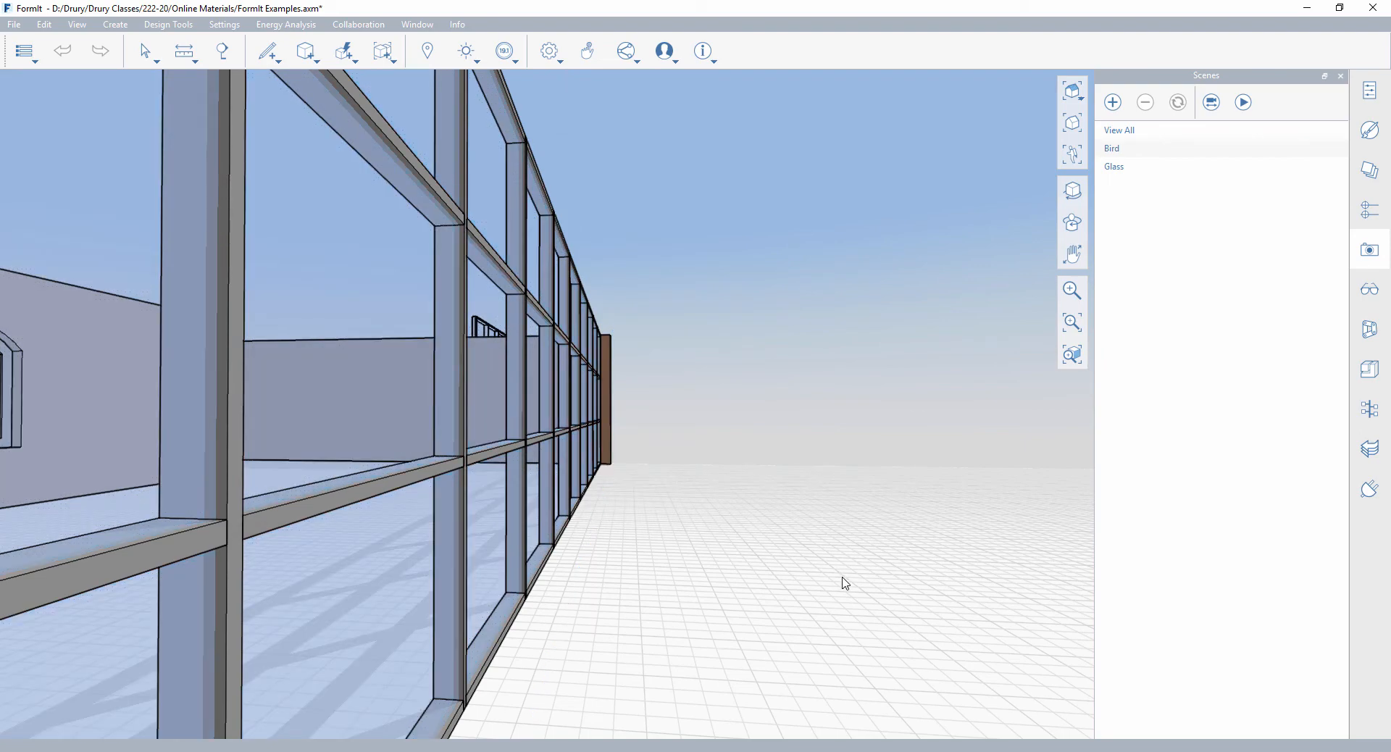